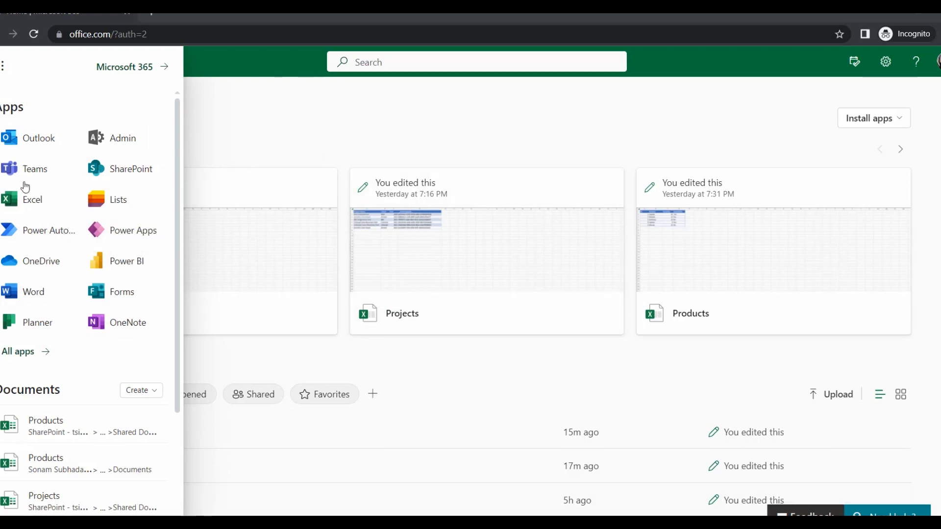
# - Open Power Automate in a new browser tab from the Microsoft 365 app launcher
pyautogui.click(2, 66)
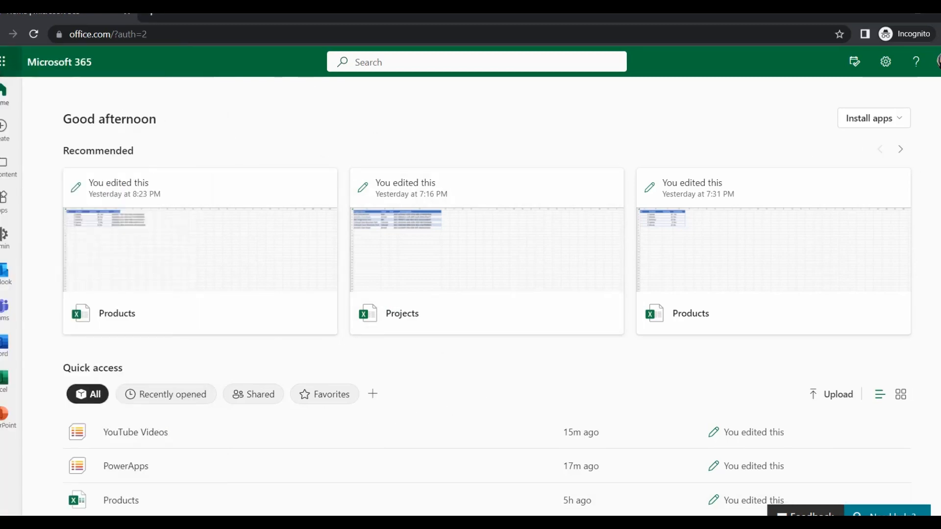
pyautogui.click(3, 67)
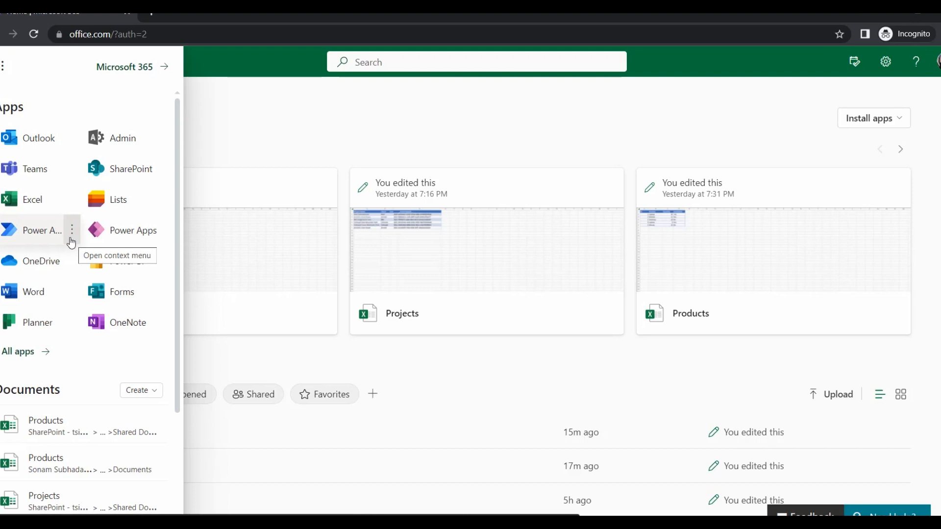
pyautogui.click(71, 240)
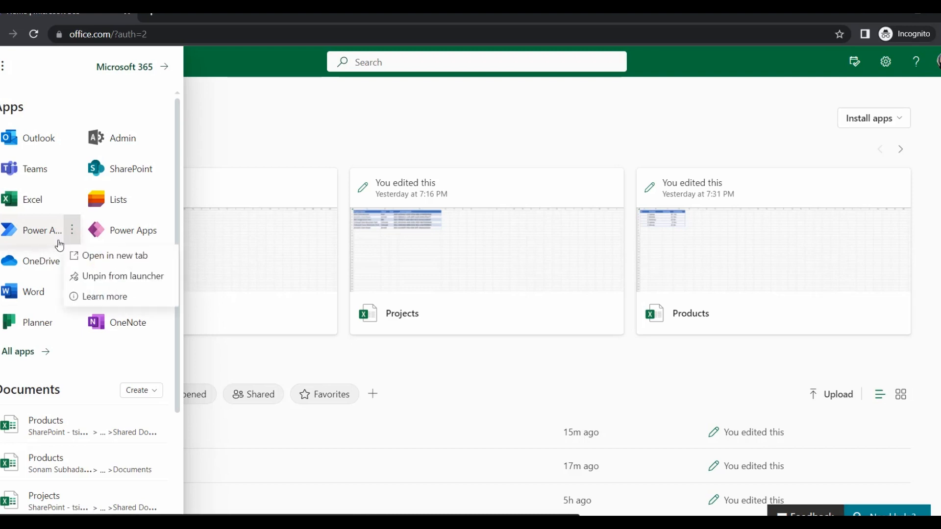
pyautogui.click(86, 260)
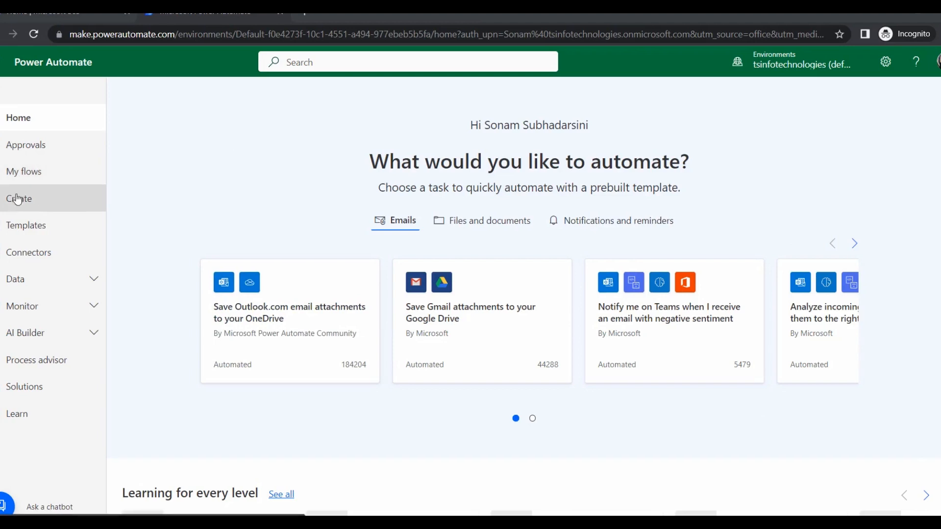
# - Create an instant cloud flow named "Convert string to integer" that uses the "Manually trigger a flow" trigger
pyautogui.click(32, 203)
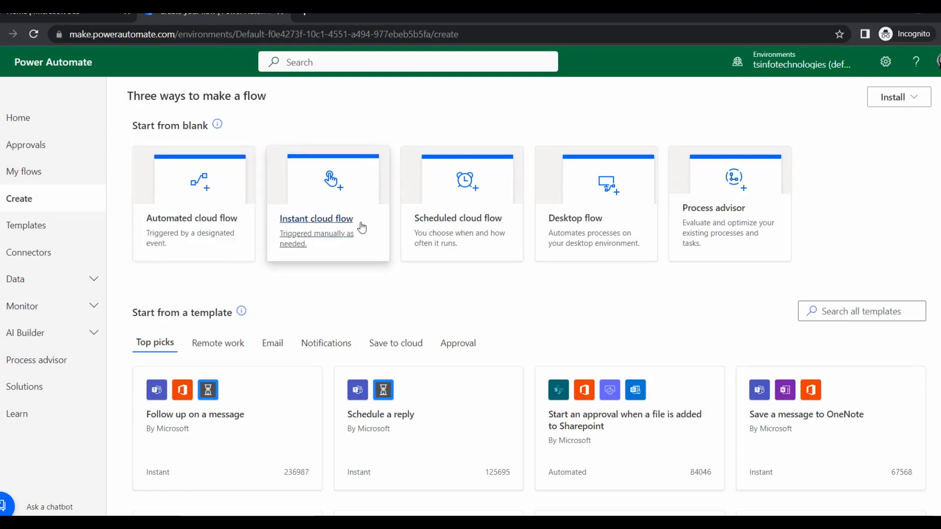
pyautogui.click(342, 229)
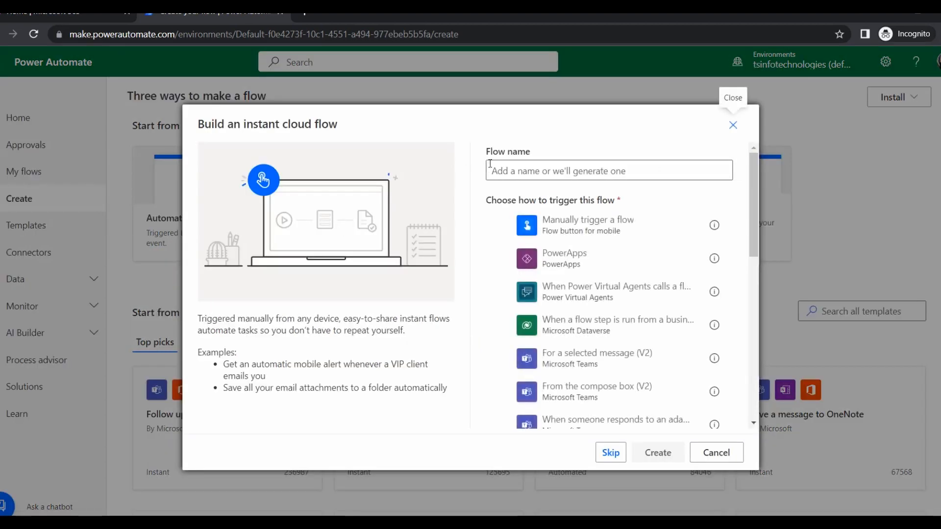
pyautogui.click(503, 171)
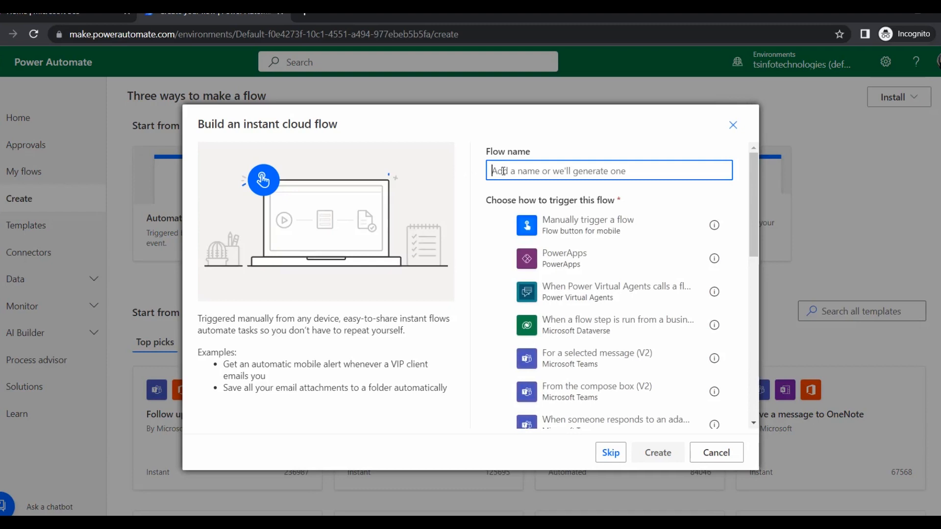
pyautogui.write('Convert string to ')
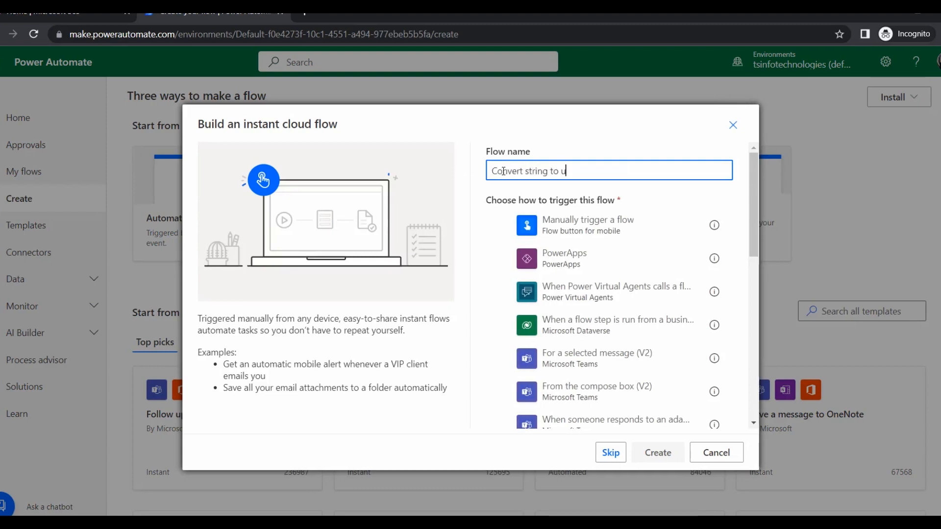
pyautogui.write('integer')
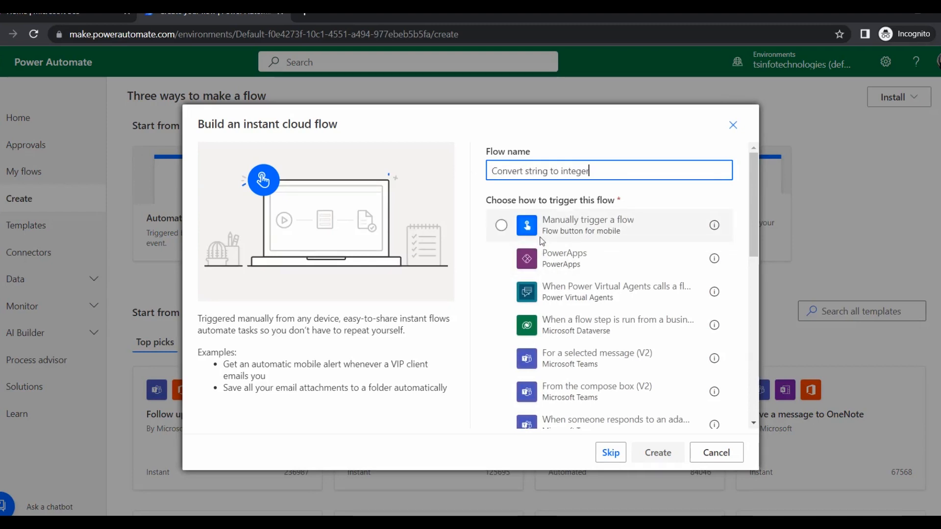
pyautogui.click(541, 241)
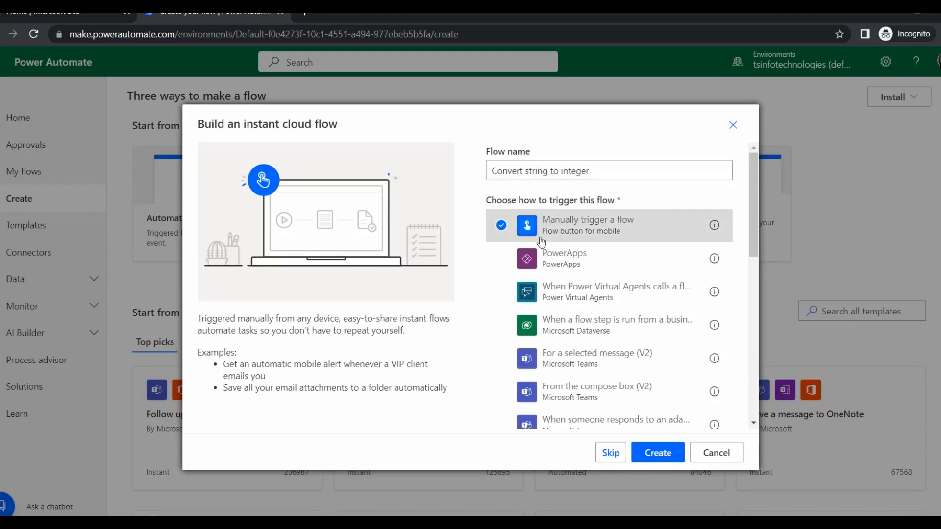
pyautogui.click(658, 453)
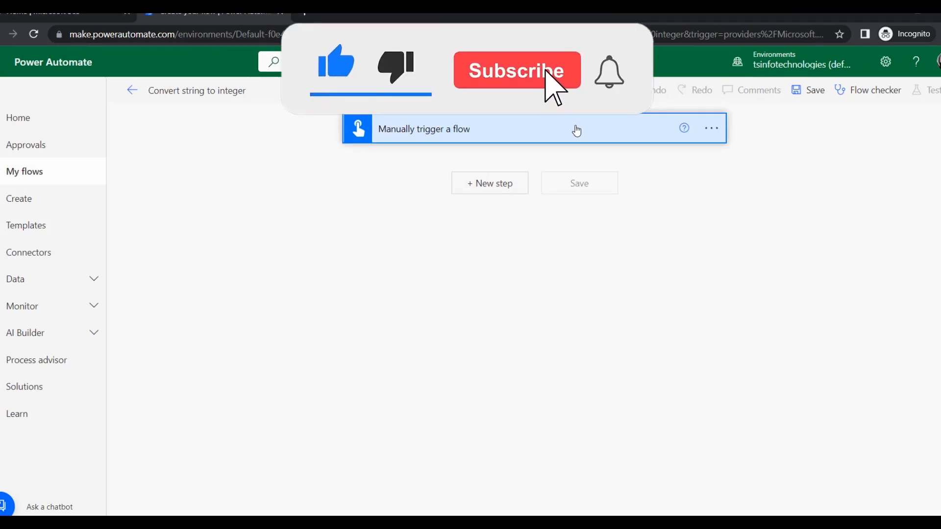
# - Add a text input titled "Insert the Text1" to the manual trigger and clear its default description
pyautogui.click(576, 129)
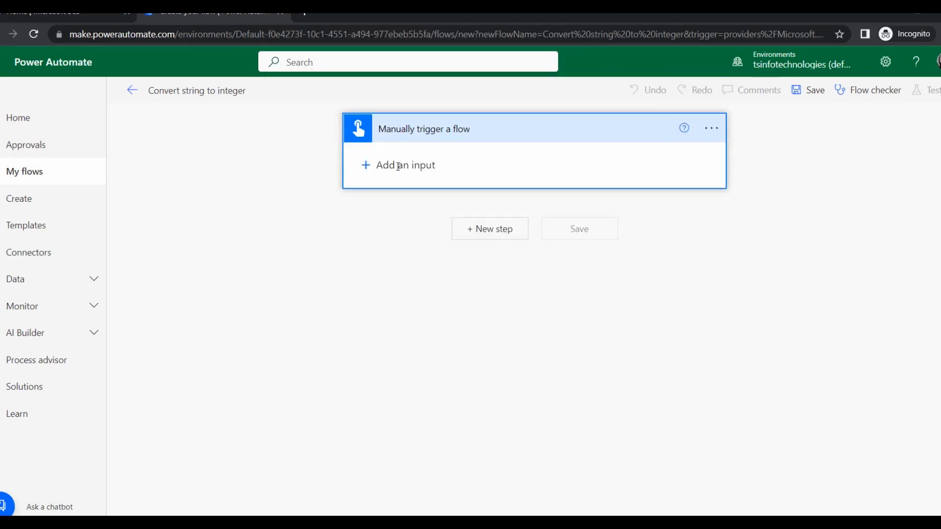
pyautogui.click(366, 164)
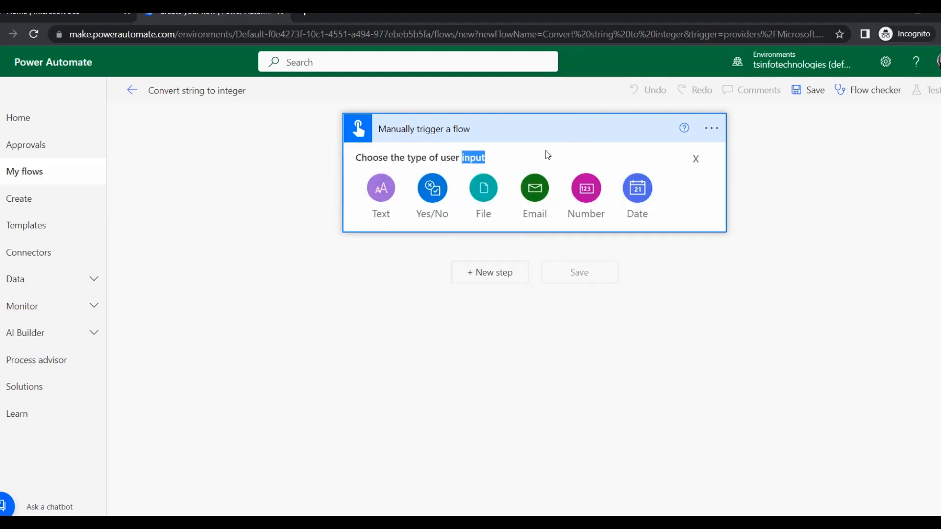
pyautogui.click(382, 188)
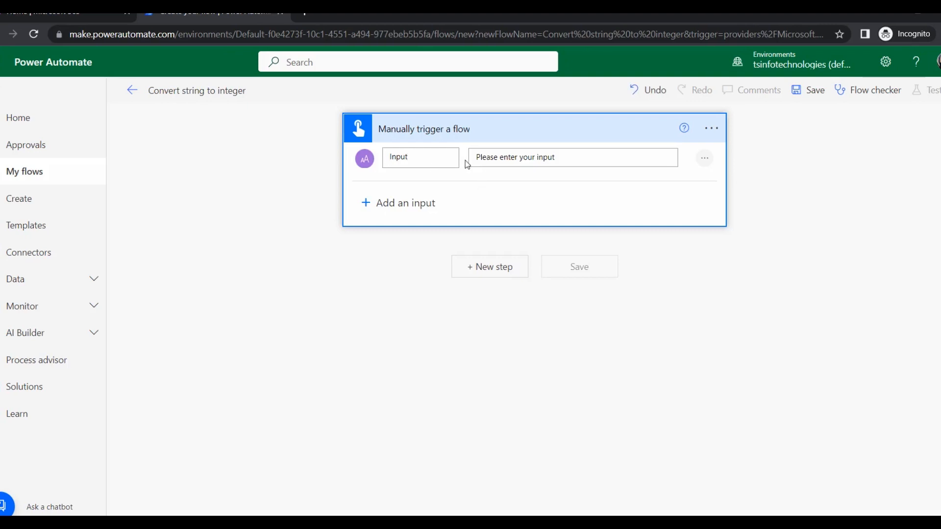
pyautogui.doubleClick(411, 157)
pyautogui.press('BackSpace')
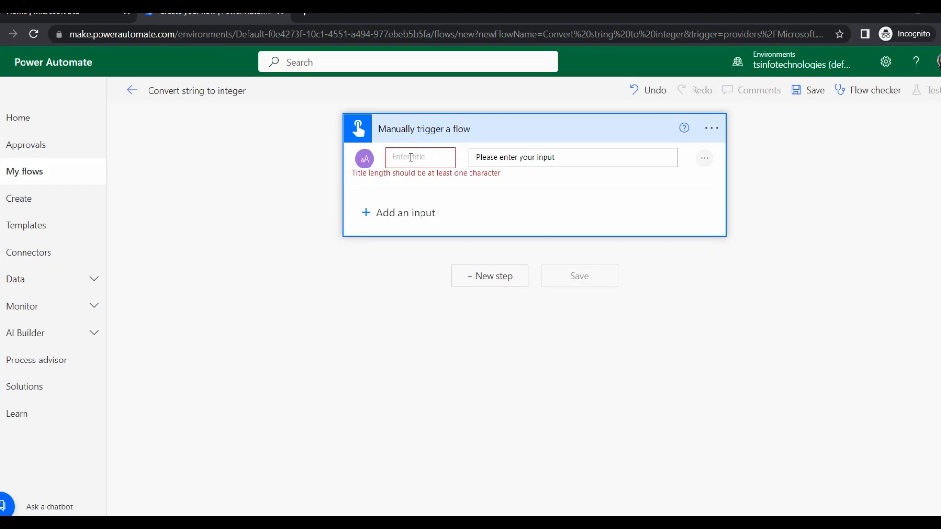
pyautogui.write('In')
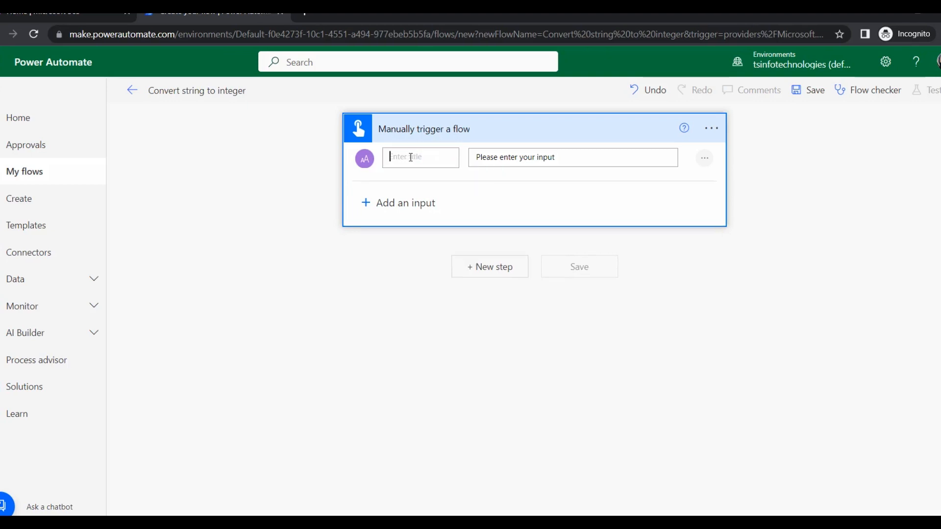
pyautogui.write('sert the Text1')
pyautogui.click(488, 159)
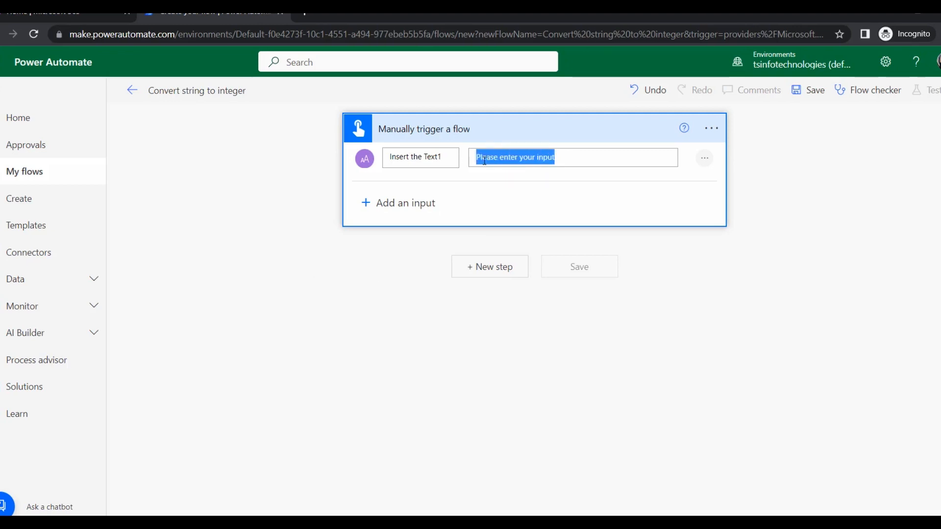
pyautogui.press('BackSpace')
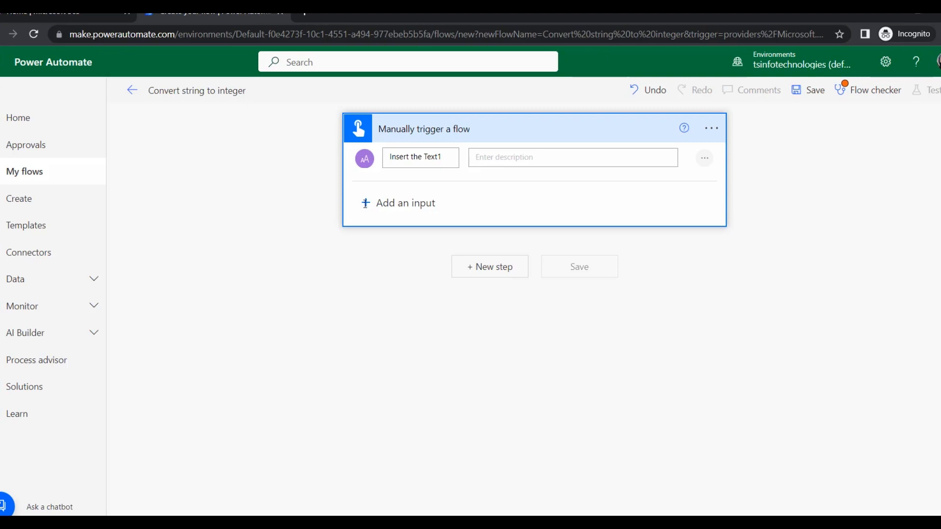
# - Add a second text input titled "Insert the Text2" to the manual trigger and clear its default description
pyautogui.click(416, 204)
pyautogui.tripleClick(417, 213)
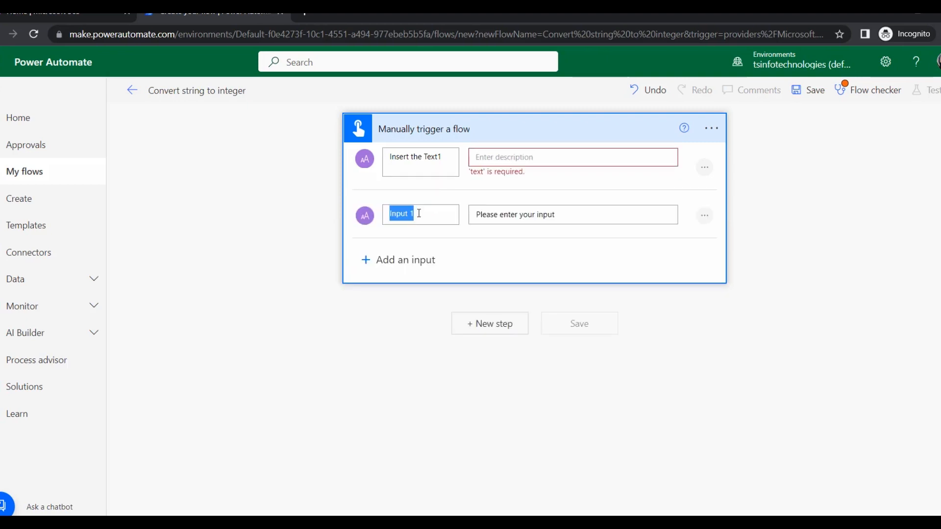
pyautogui.press('BackSpace')
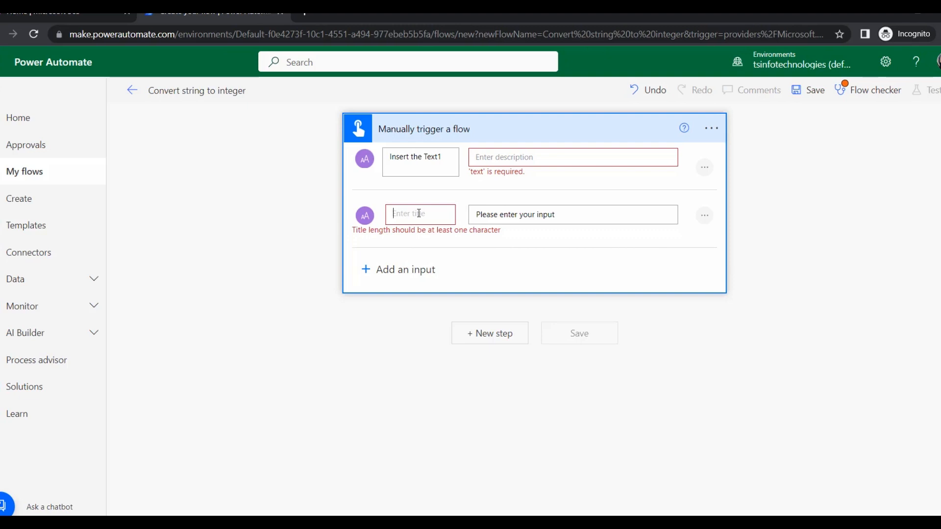
pyautogui.write('Insert the Text2')
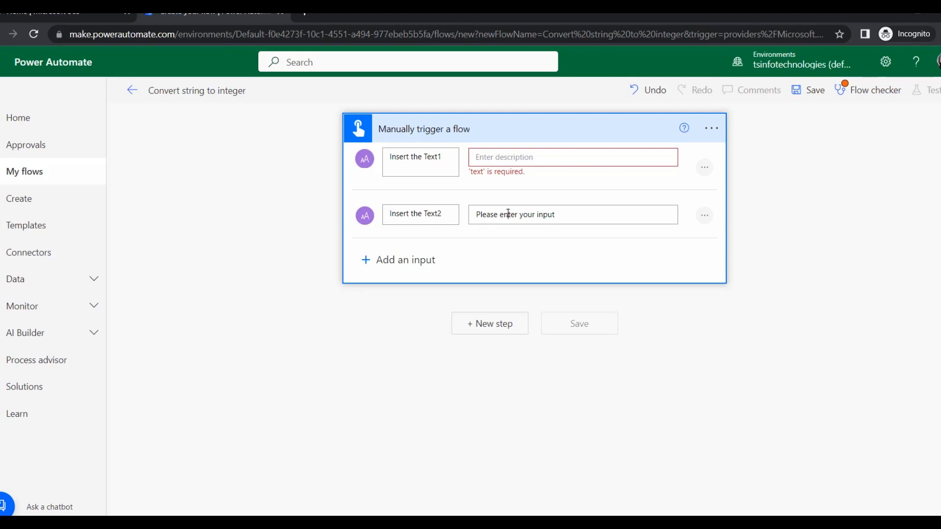
pyautogui.tripleClick(508, 214)
pyautogui.press('BackSpace')
pyautogui.click(595, 130)
pyautogui.click(594, 131)
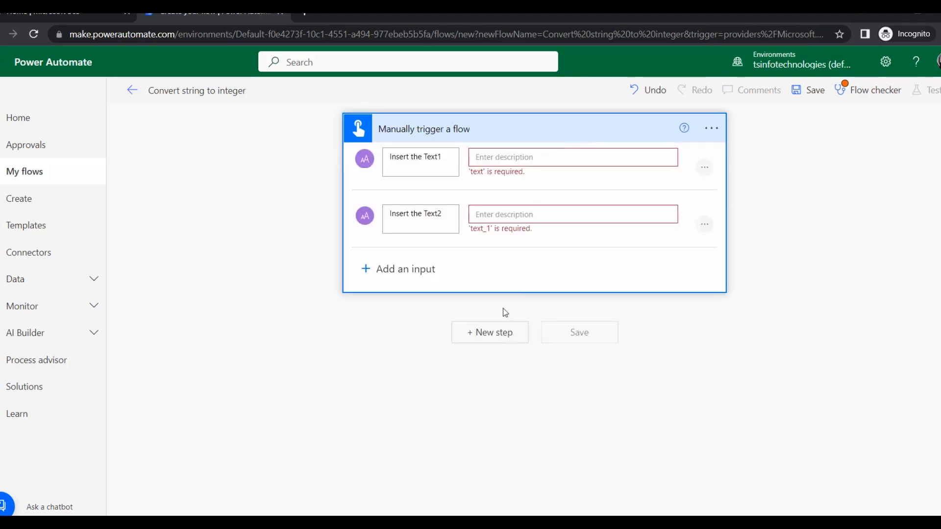
# - Add a Compose action as a new step below the manual trigger
pyautogui.click(504, 337)
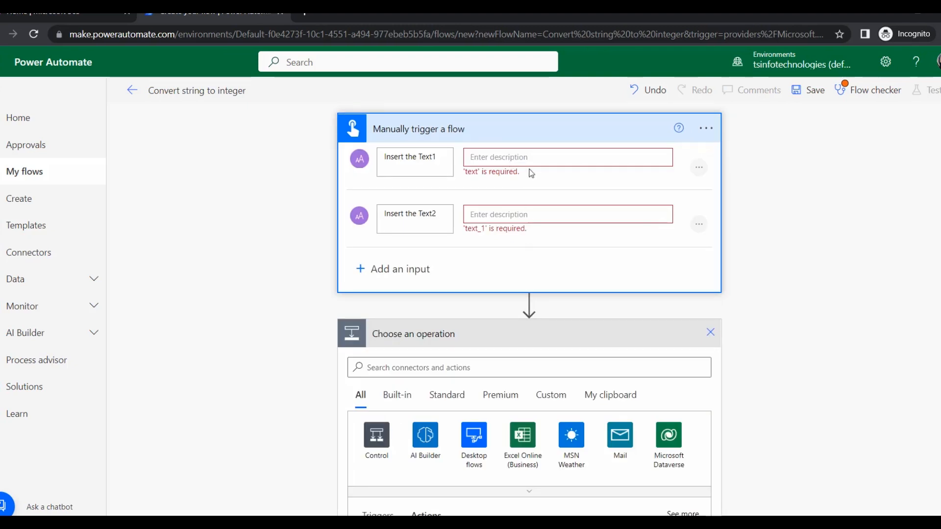
pyautogui.click(529, 156)
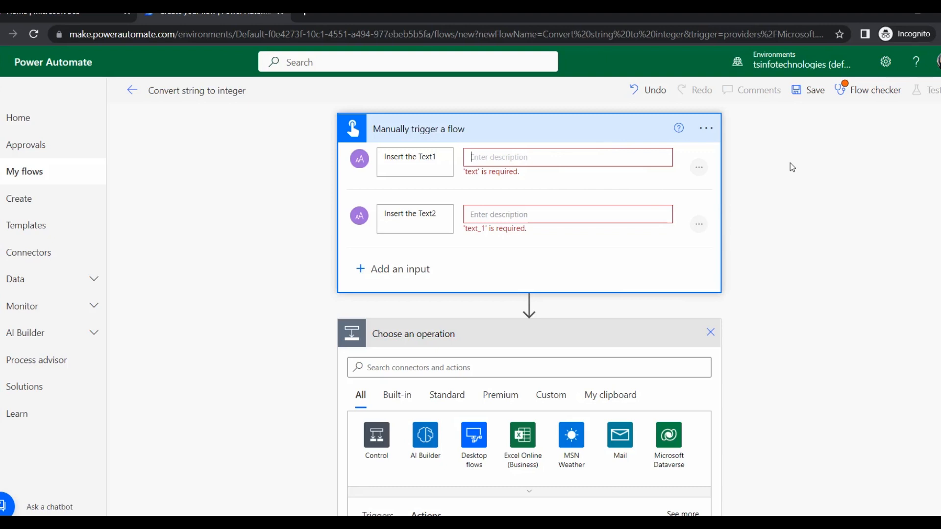
pyautogui.click(550, 166)
pyautogui.scroll(-4, 449, 334)
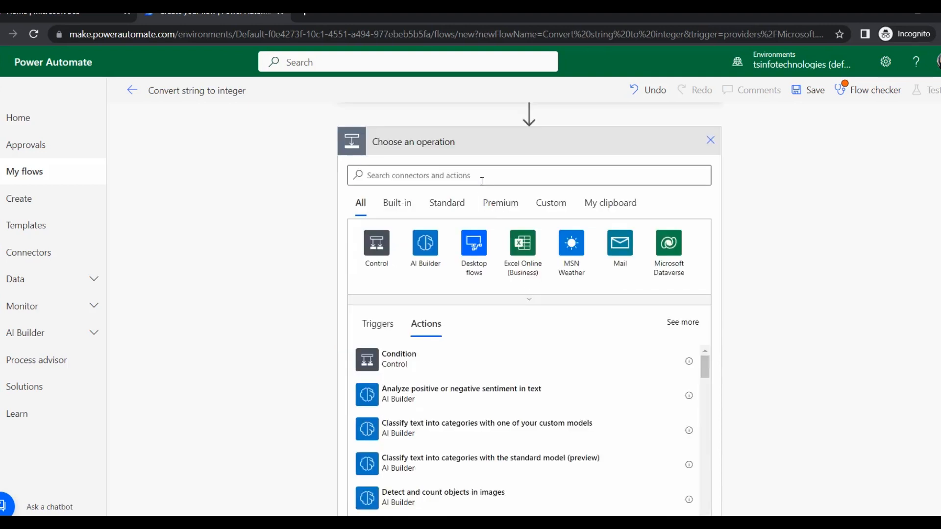
pyautogui.click(482, 180)
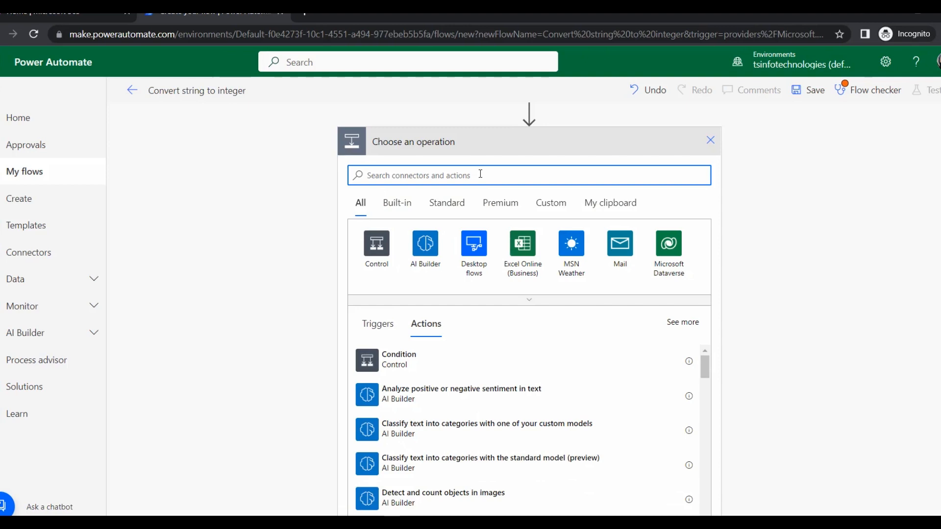
pyautogui.write('Co')
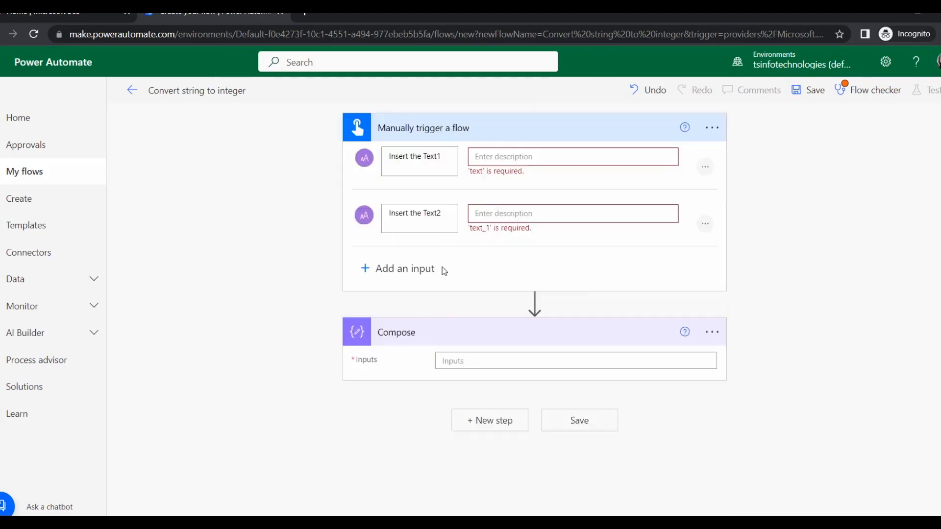
pyautogui.click(497, 356)
pyautogui.click(839, 427)
pyautogui.scroll(-5, 883, 361)
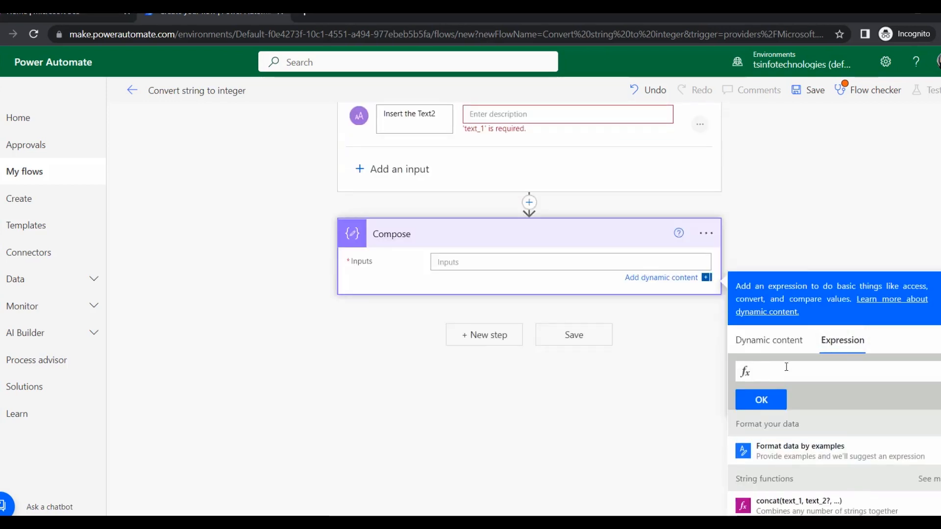
pyautogui.scroll(-3, 739, 159)
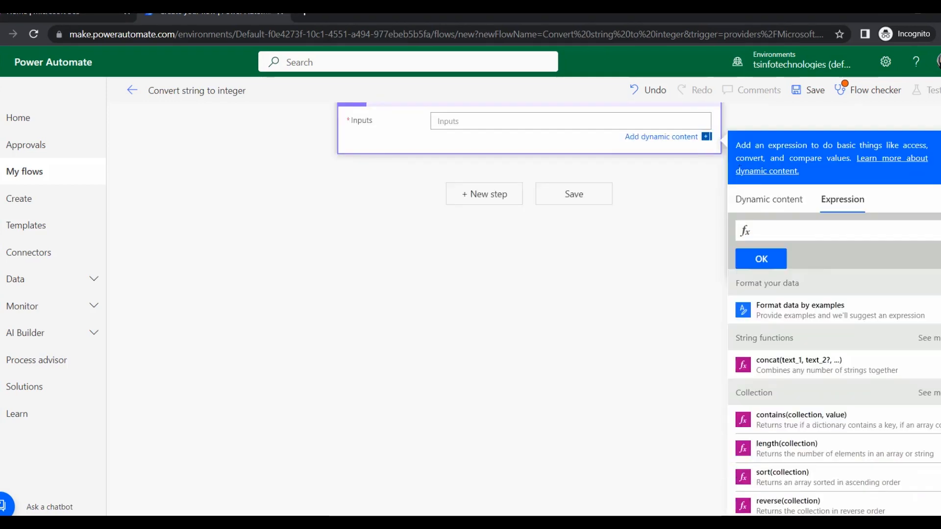
pyautogui.click(701, 267)
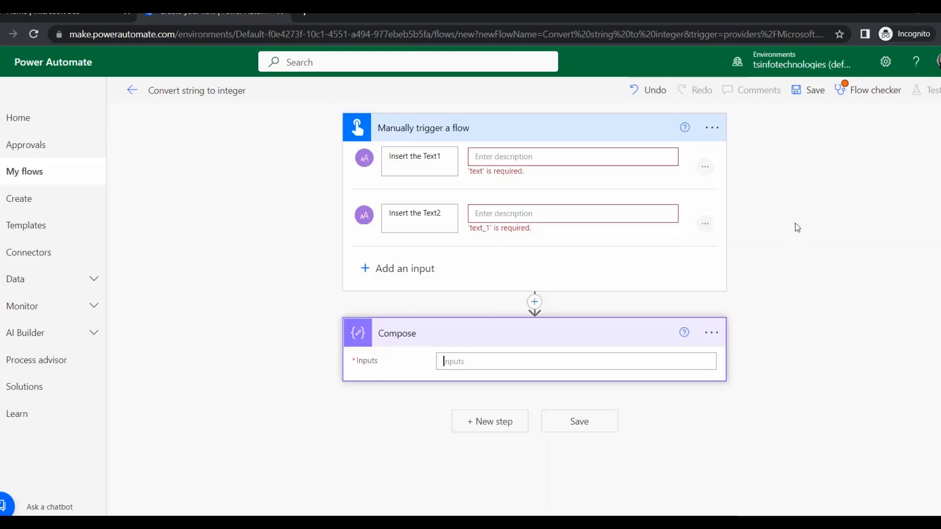
# - Set the Compose action's input to the expression int(triggerBody()['text']), using the Insert the Text1 input as its value
pyautogui.click(650, 362)
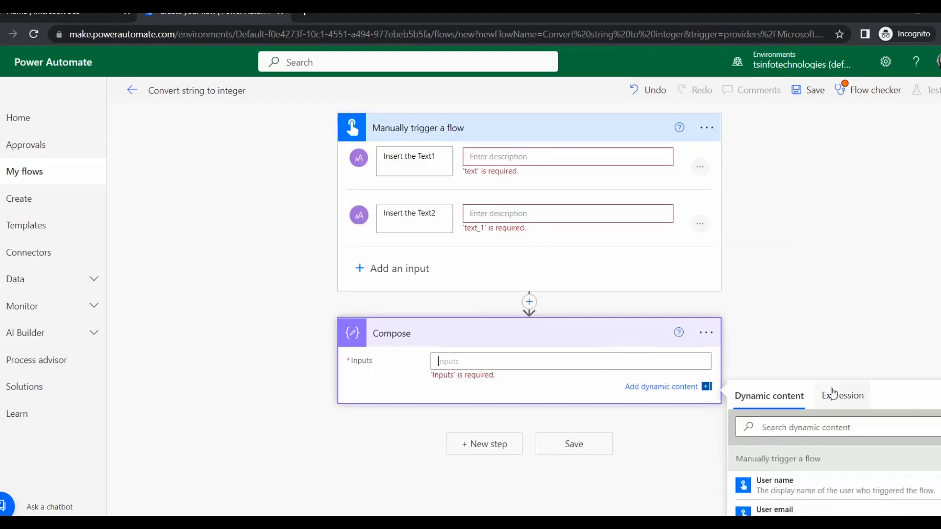
pyautogui.click(839, 395)
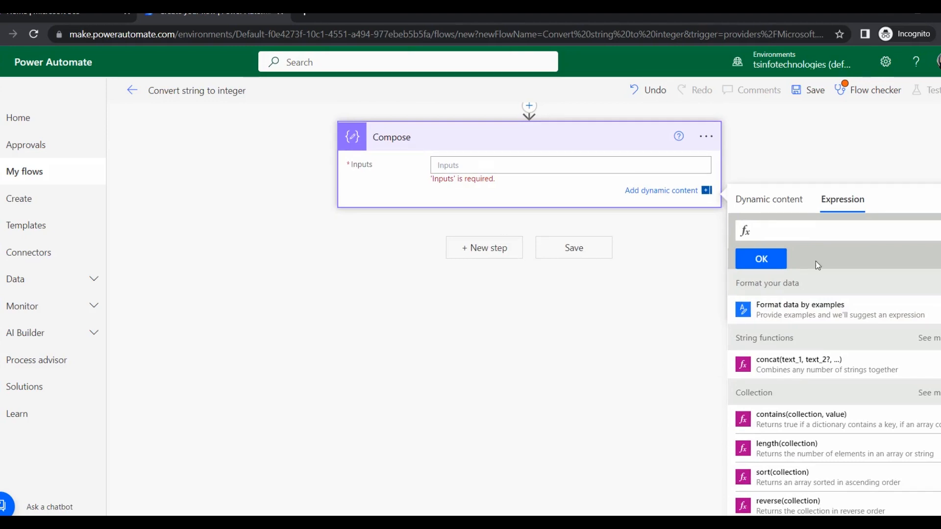
pyautogui.write('Int')
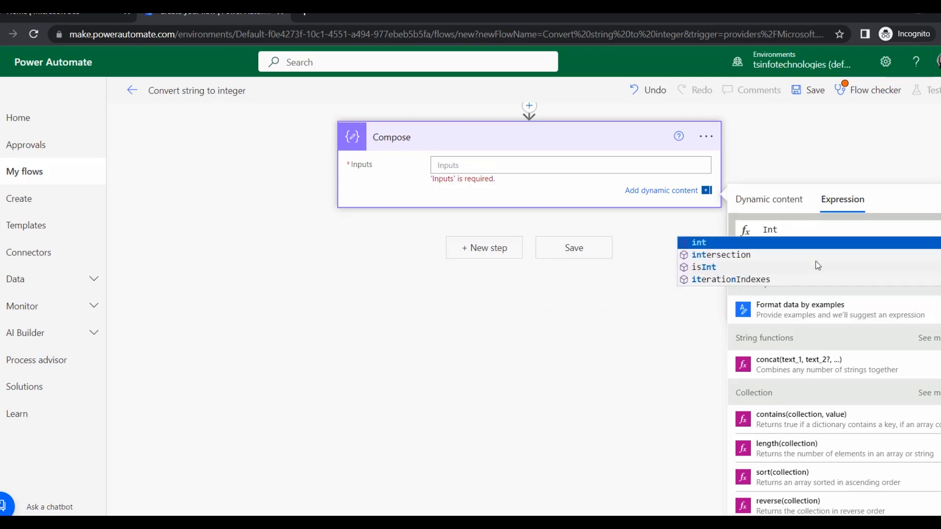
pyautogui.press('Return')
pyautogui.write('(')
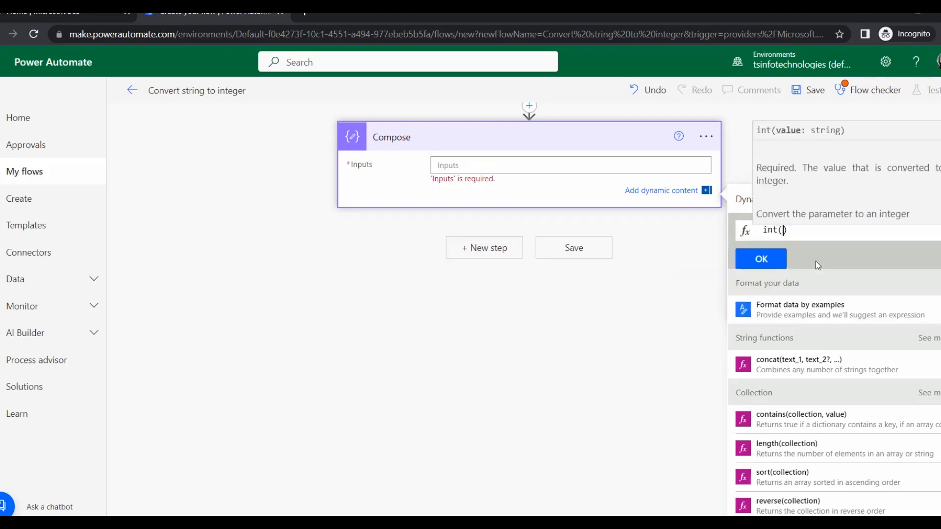
pyautogui.click(744, 209)
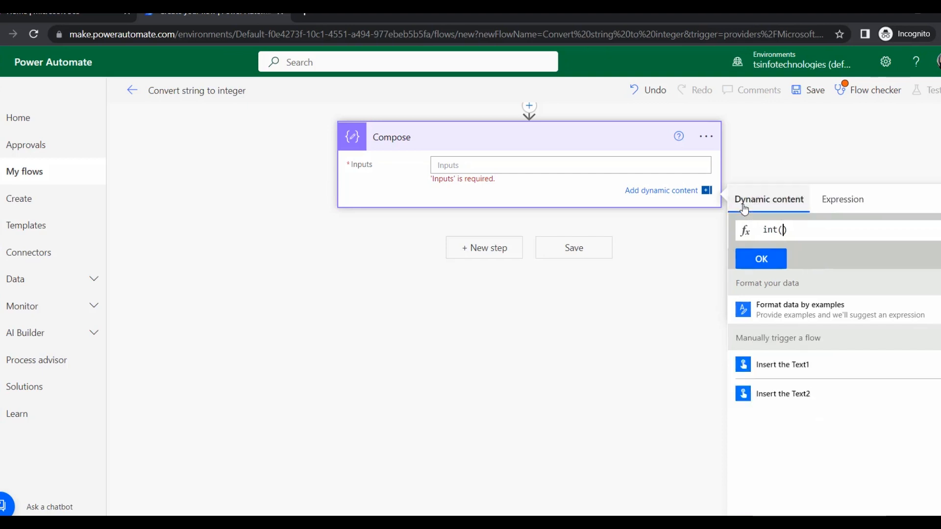
pyautogui.click(763, 368)
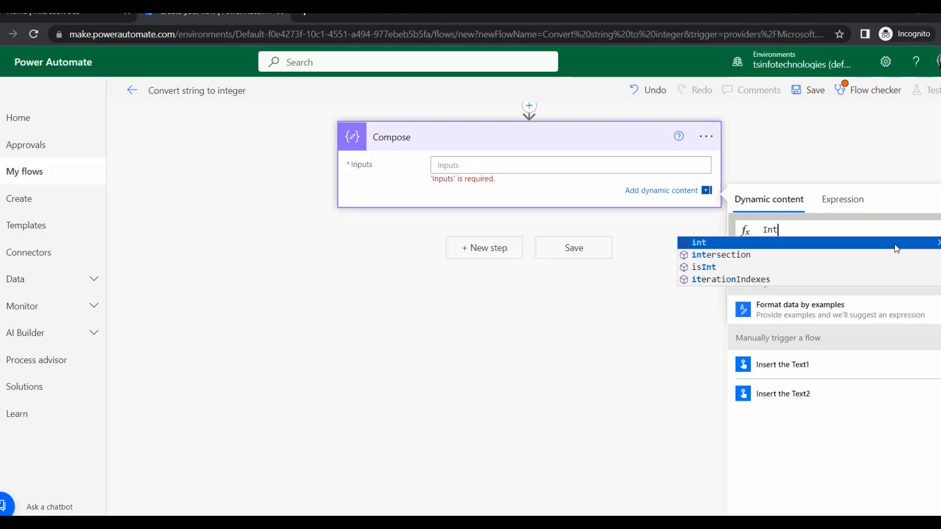
pyautogui.click(897, 248)
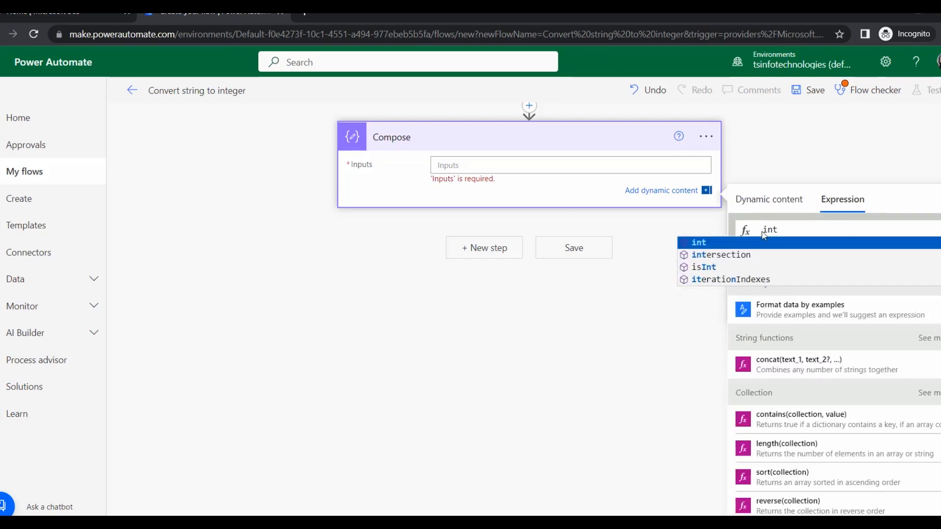
pyautogui.click(763, 243)
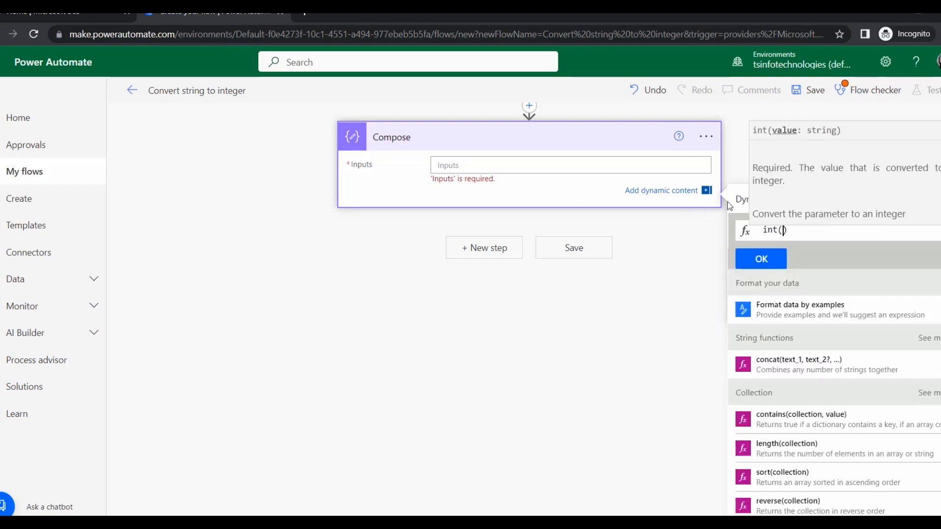
pyautogui.click(769, 199)
pyautogui.click(787, 364)
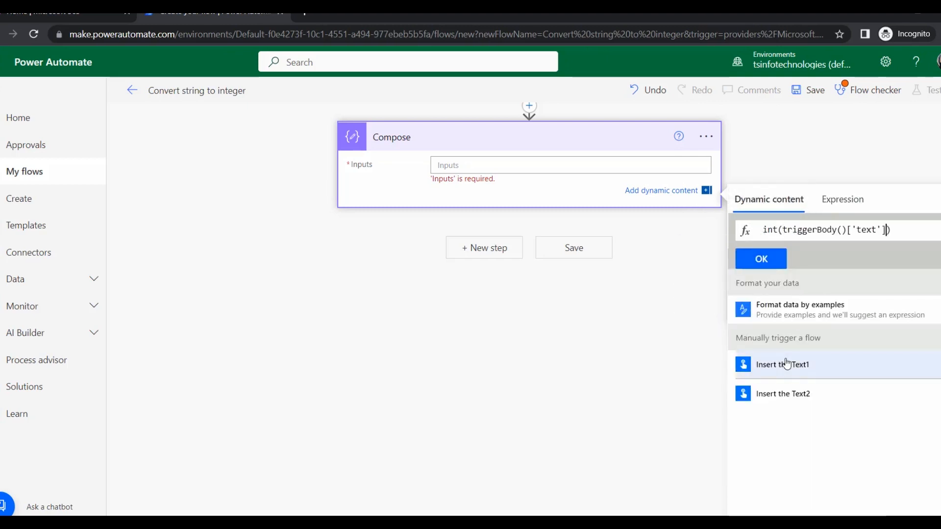
pyautogui.click(781, 260)
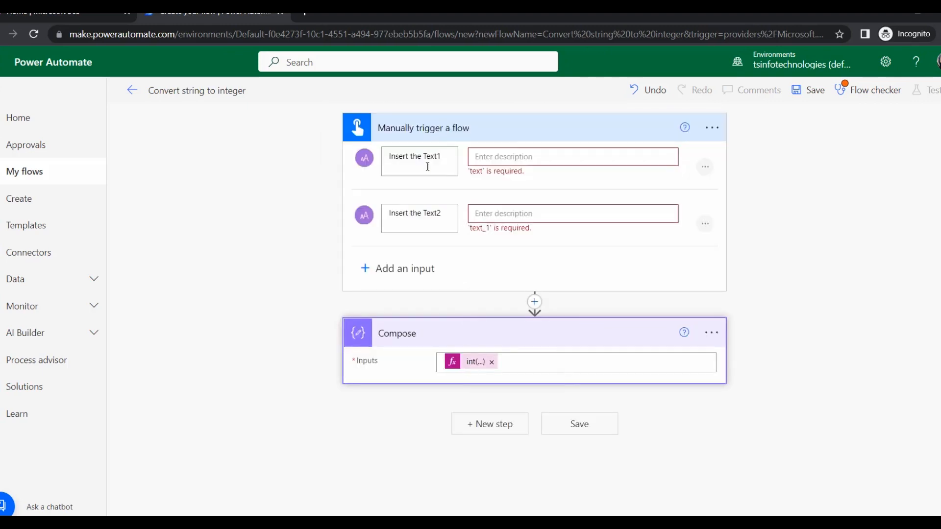
# - Copy the Compose action to the clipboard and paste it as a new step directly below the original
pyautogui.click(711, 332)
pyautogui.click(749, 327)
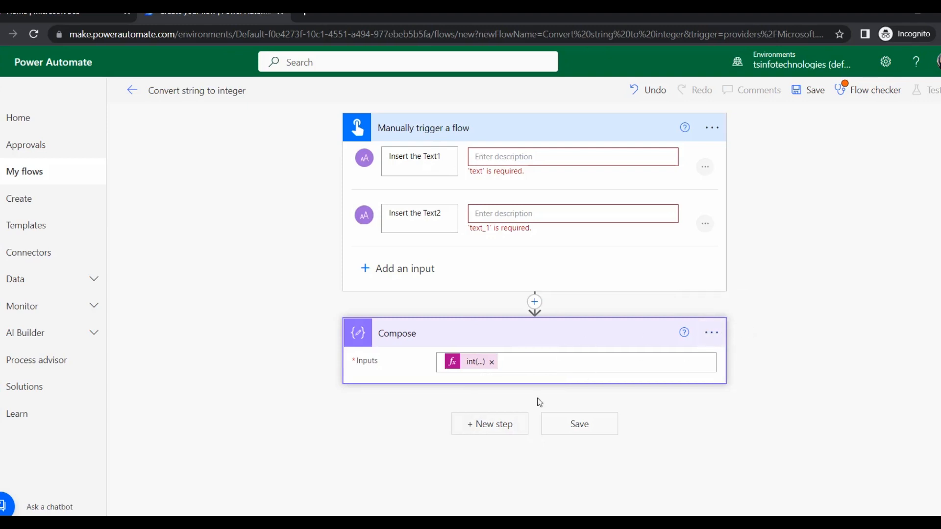
pyautogui.click(520, 422)
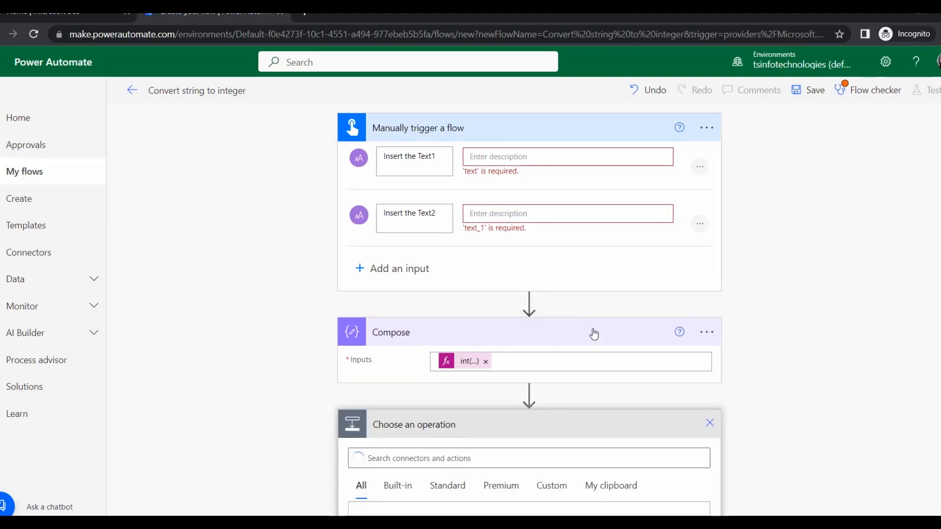
pyautogui.click(615, 300)
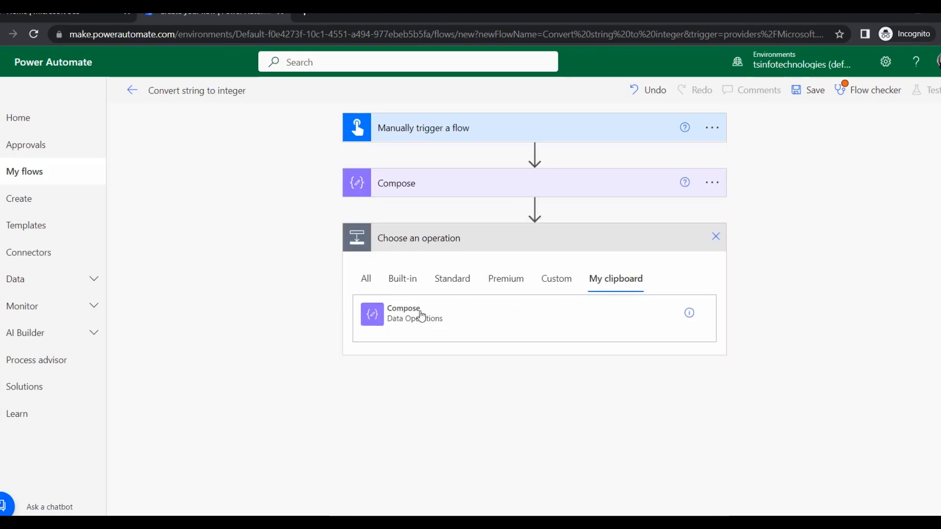
pyautogui.click(422, 316)
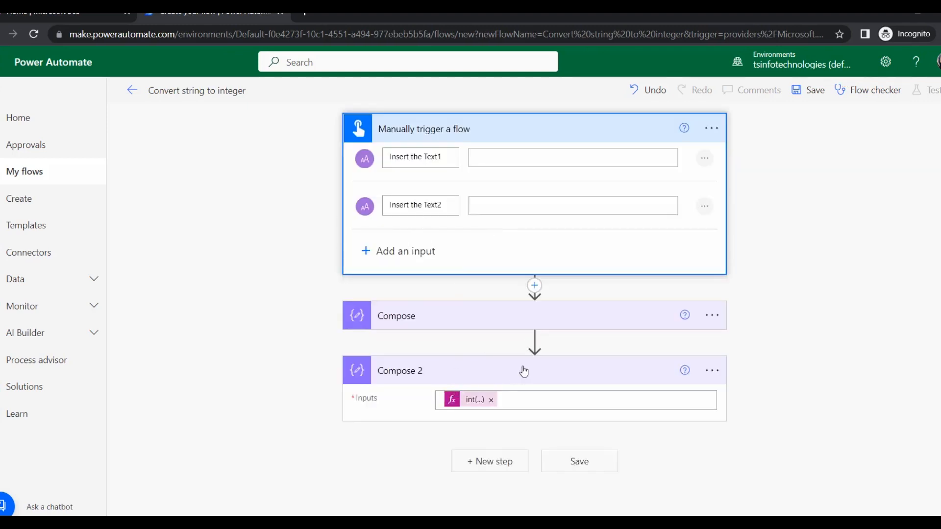
# - Change the Compose 2 expression to int(triggerBody()['text_1']), using the Insert the Text2 input as its value
pyautogui.moveTo(468, 402); pyautogui.dragTo(644, 370)
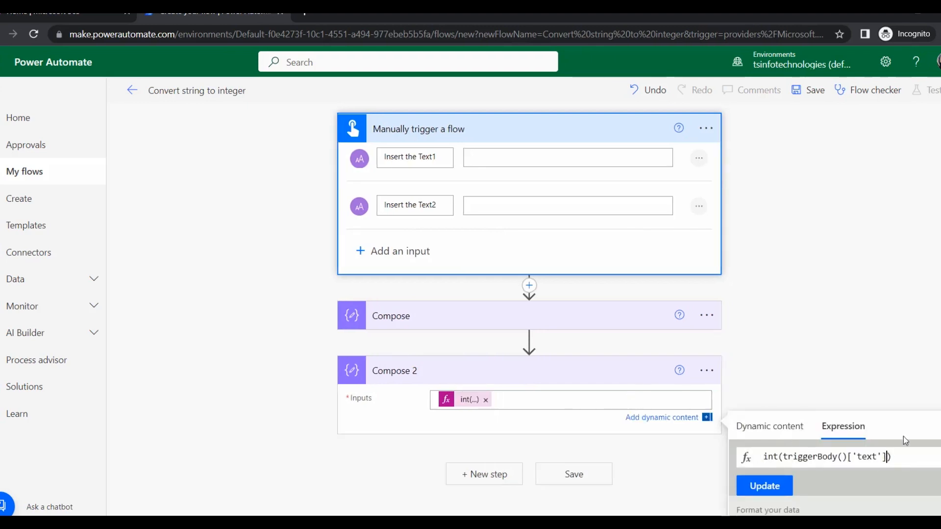
pyautogui.scroll(-4, 905, 440)
pyautogui.hotkey('ctrl', 'a')
pyautogui.press('BackSpace')
pyautogui.write('int')
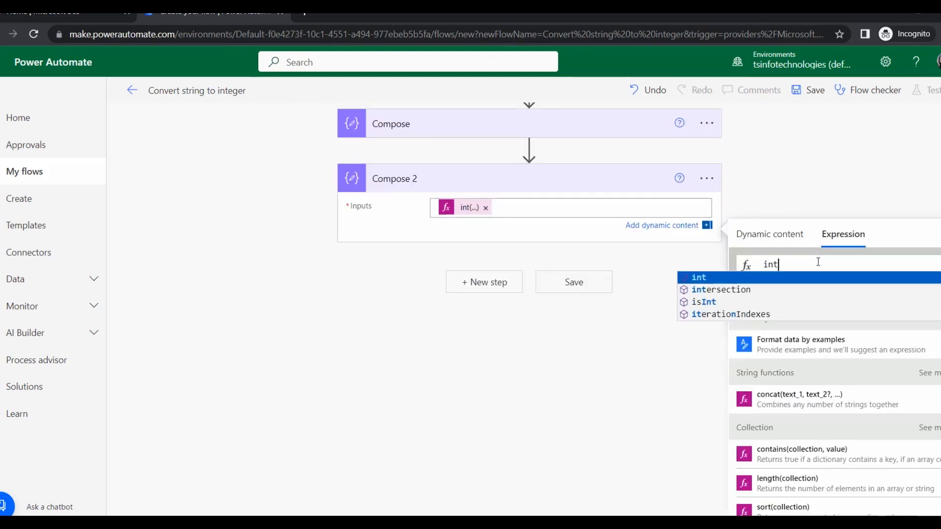
pyautogui.press('Escape')
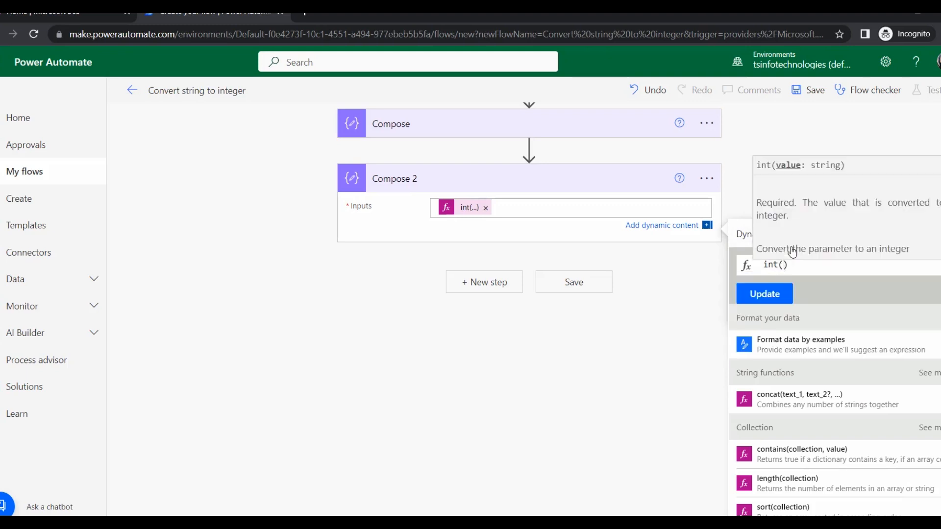
pyautogui.click(741, 232)
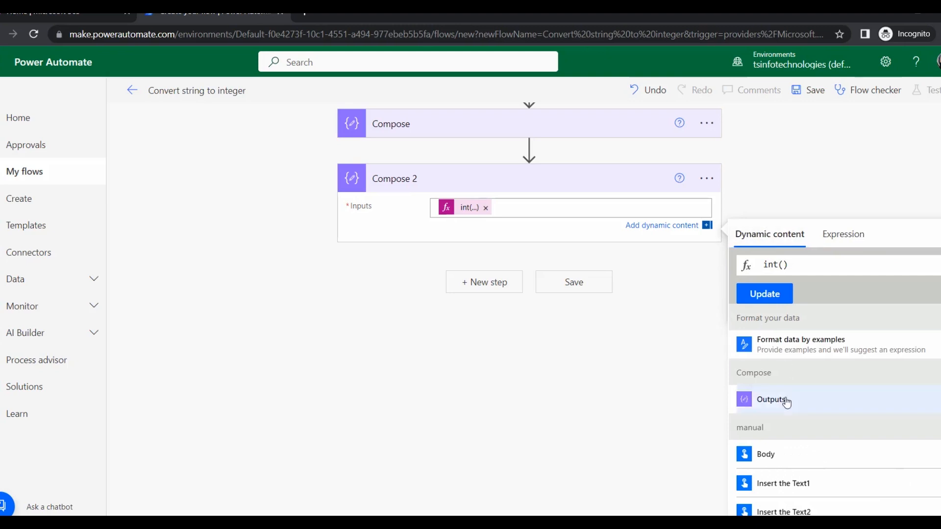
pyautogui.scroll(-1, 769, 444)
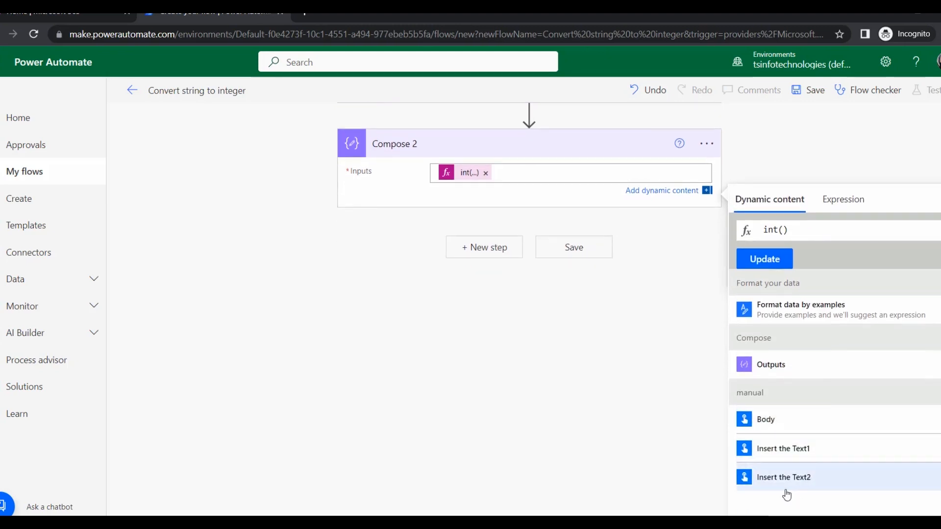
pyautogui.click(804, 489)
pyautogui.hotkey('ctrl', 'a')
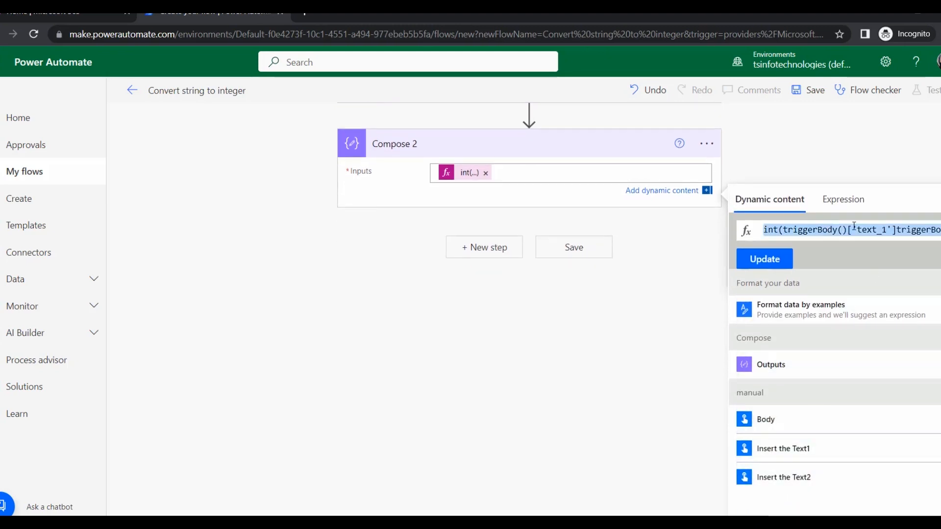
pyautogui.press('BackSpace')
pyautogui.write('int(')
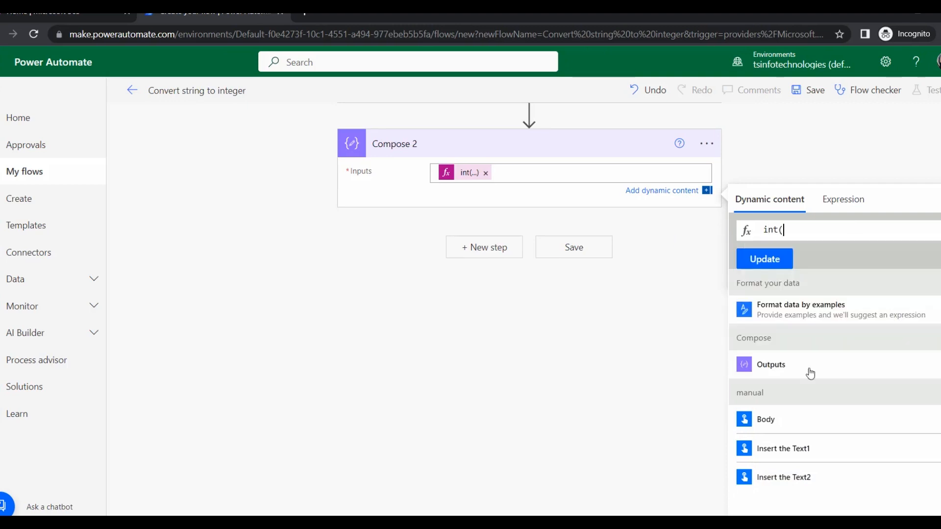
pyautogui.click(804, 477)
pyautogui.click(766, 260)
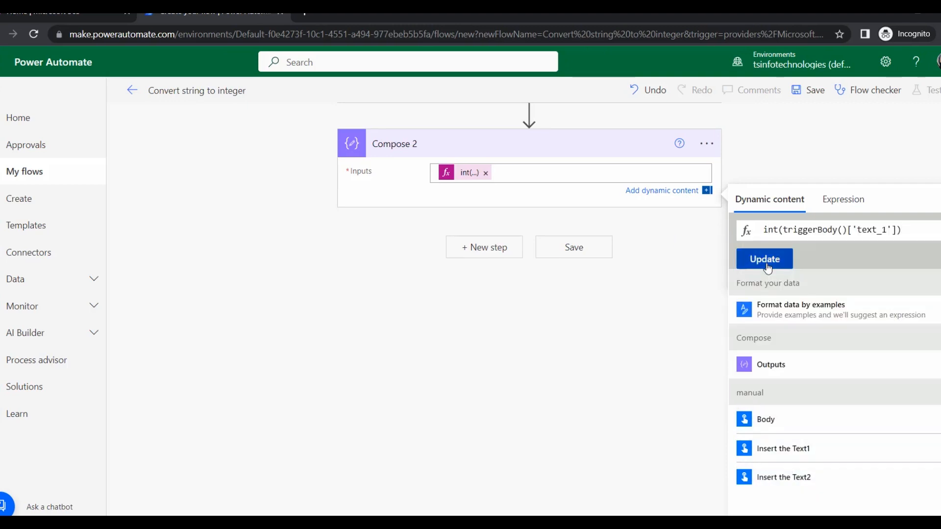
# - Add a third Compose action as a new step below Compose 2
pyautogui.click(500, 339)
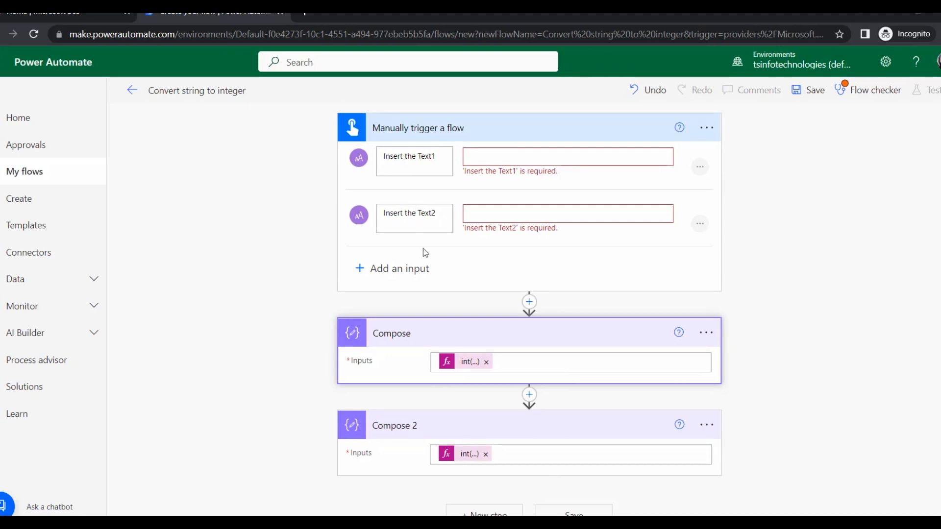
pyautogui.scroll(-1, 542, 420)
pyautogui.click(481, 500)
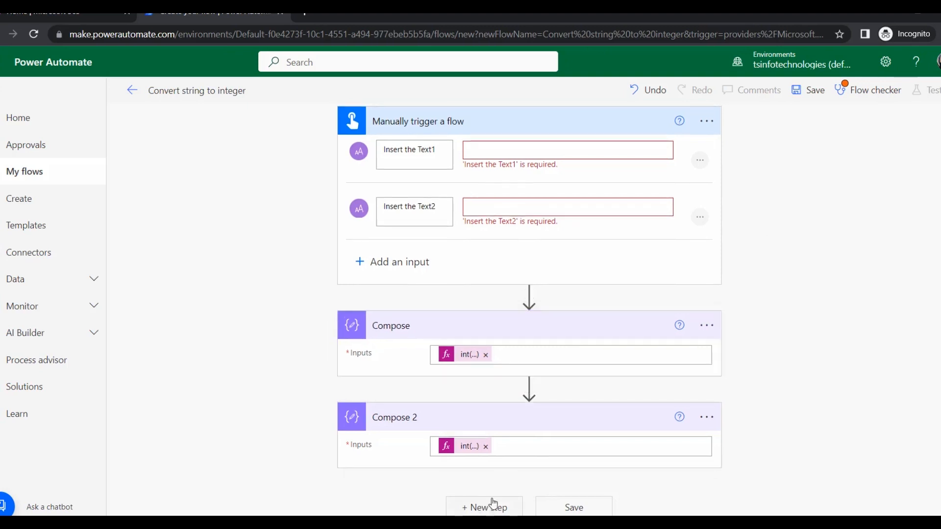
pyautogui.scroll(2, 425, 266)
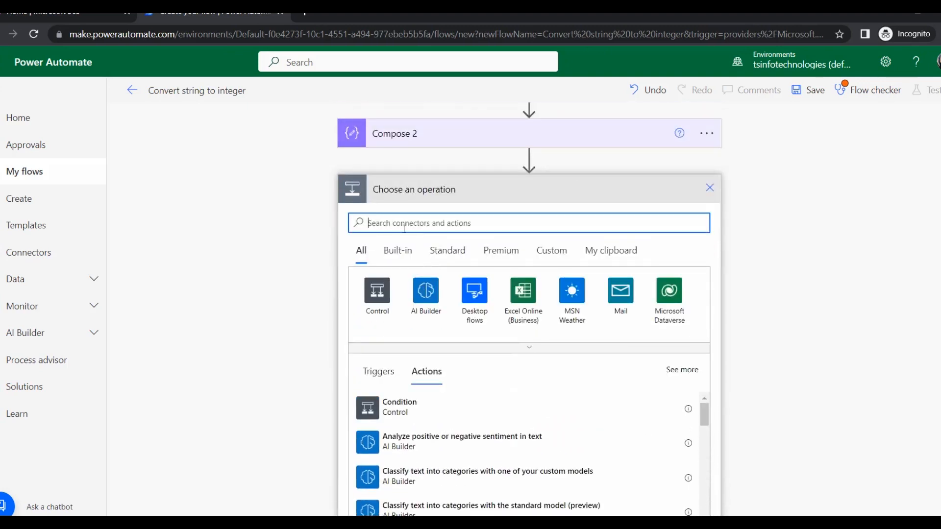
pyautogui.write('c')
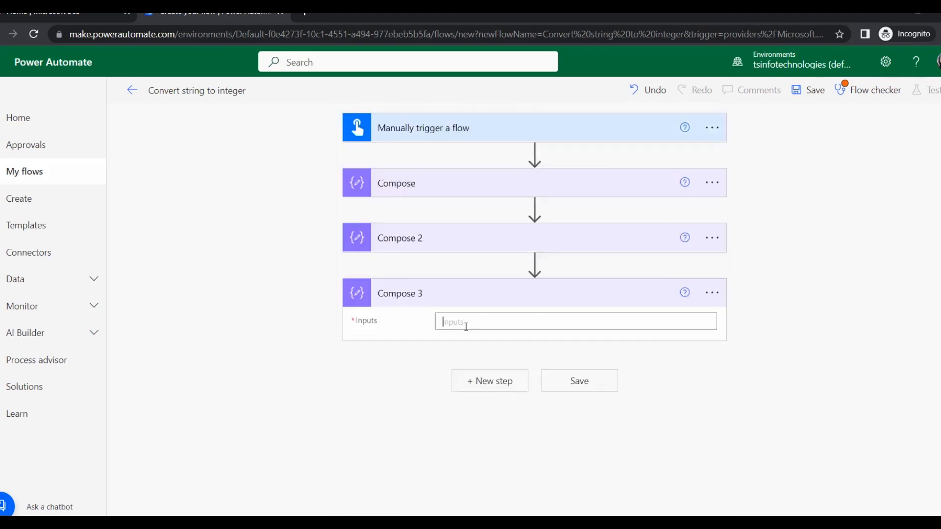
# - Try to set the Compose 3 input to an add() expression that sums the outputs of Compose and Compose 2
pyautogui.click(465, 325)
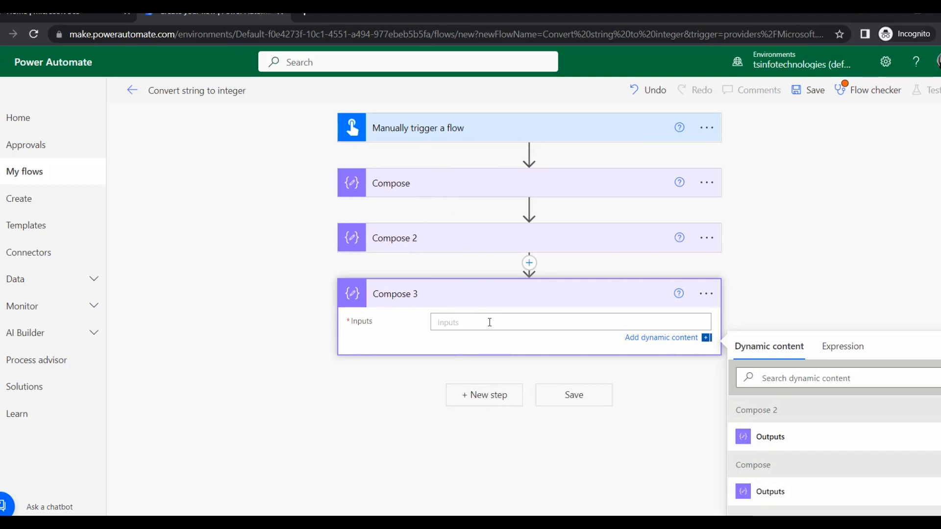
pyautogui.click(858, 357)
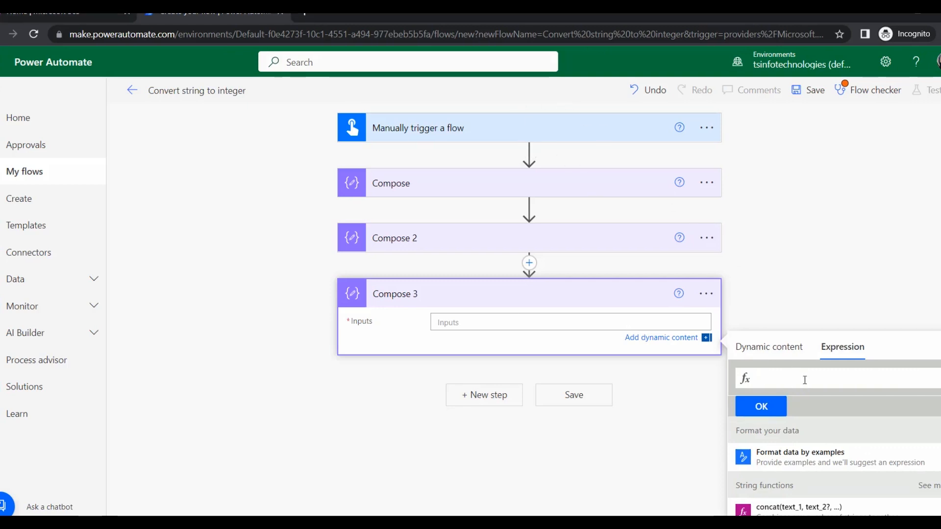
pyautogui.write('add')
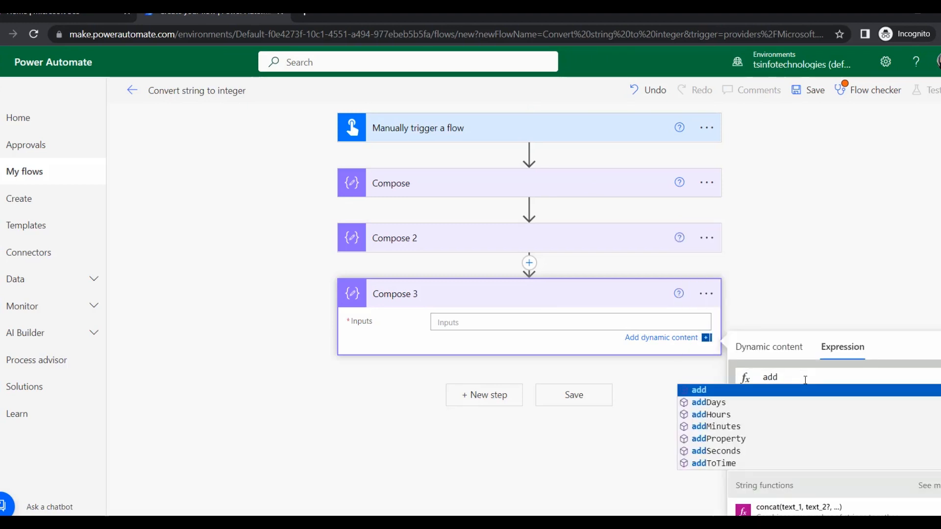
pyautogui.press('Return')
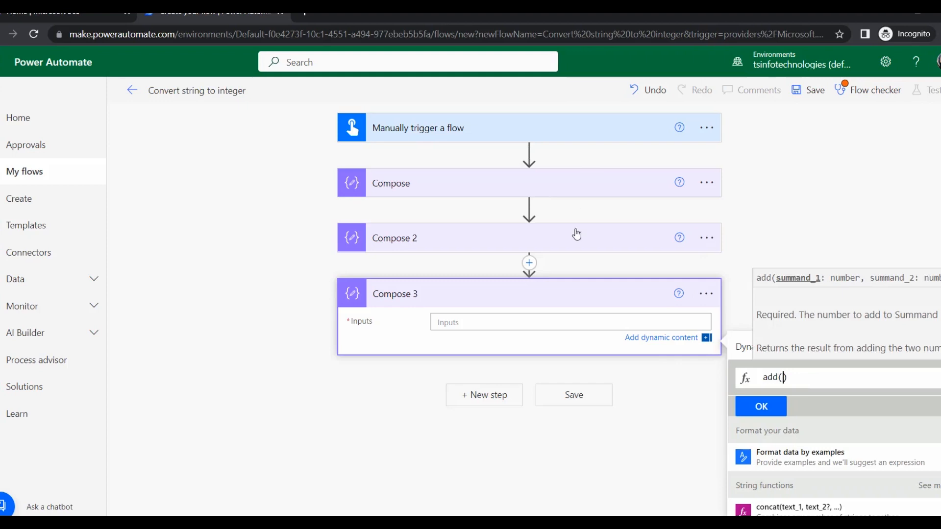
pyautogui.click(739, 348)
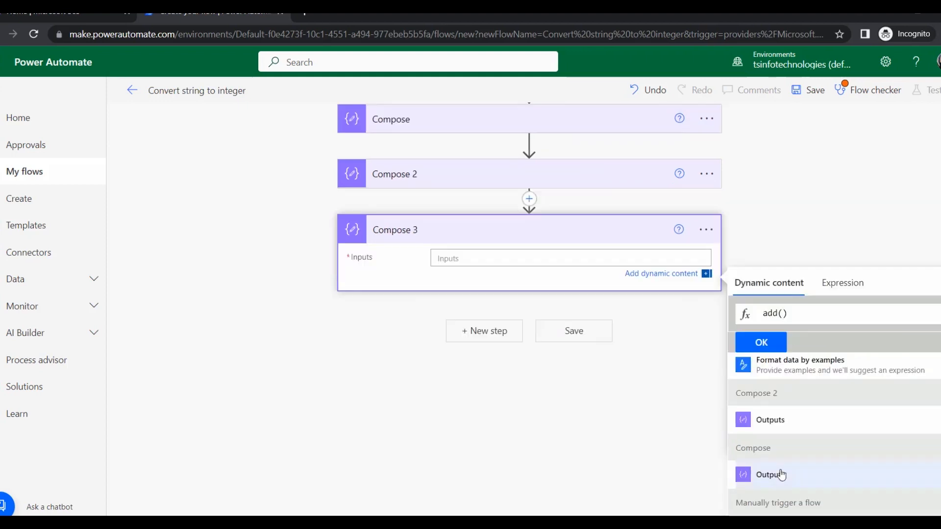
pyautogui.click(783, 474)
pyautogui.write(',')
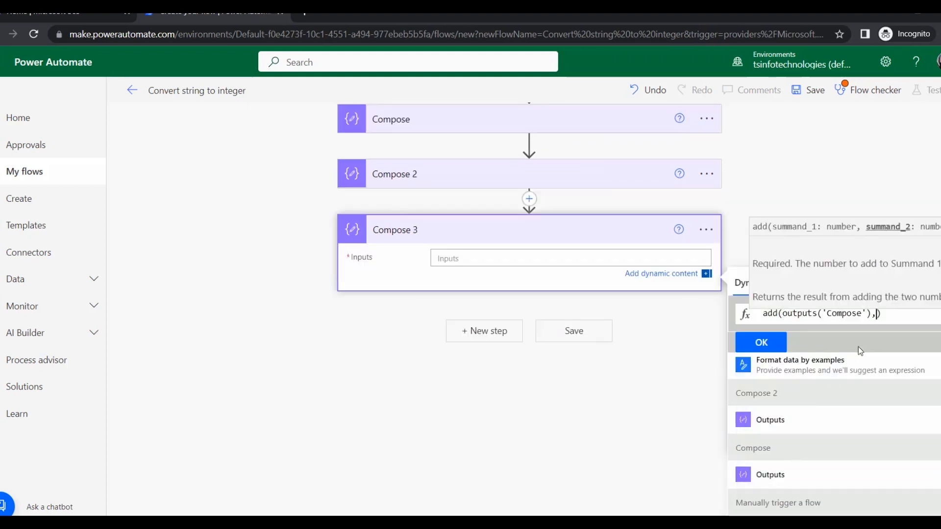
pyautogui.click(779, 419)
pyautogui.click(774, 346)
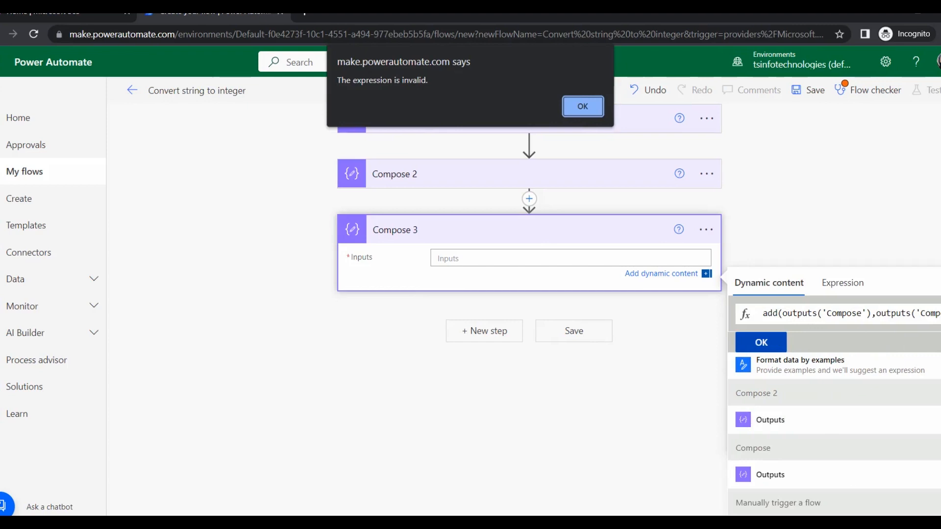
pyautogui.press('Return')
# - Delete the duplicated outputs('Compose_2') reference so the Compose 3 expression reads add(outputs('Compose'),outputs('Compose_2'))
pyautogui.click(934, 312)
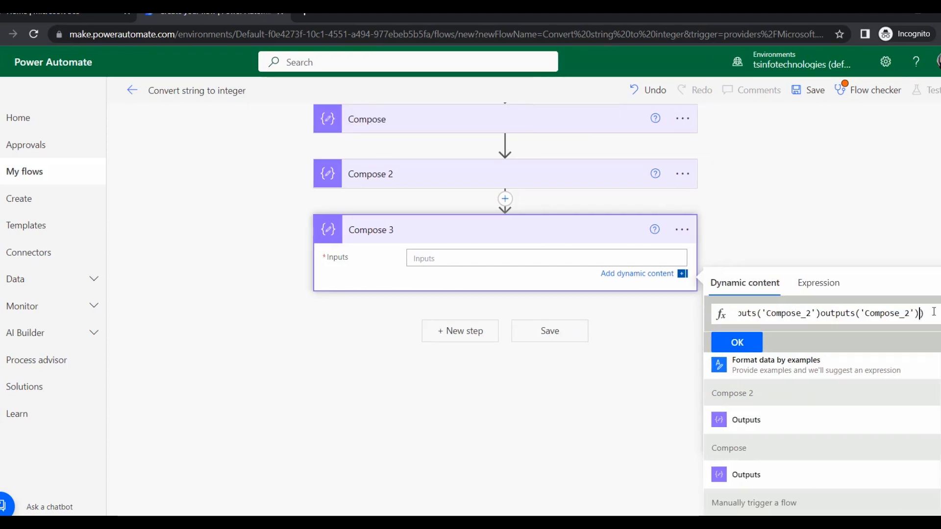
pyautogui.press('BackSpace')
pyautogui.press('BackSpace')
pyautogui.press('BackSpace')
pyautogui.press('BackSpace')
pyautogui.press('BackSpace')
pyautogui.press('BackSpace')
pyautogui.press('BackSpace')
pyautogui.press('BackSpace')
pyautogui.press('BackSpace')
pyautogui.press('BackSpace')
pyautogui.press('BackSpace')
pyautogui.press('BackSpace')
pyautogui.press('BackSpace')
pyautogui.press('BackSpace')
pyautogui.press('BackSpace')
pyautogui.press('BackSpace')
pyautogui.press('BackSpace')
pyautogui.press('BackSpace')
pyautogui.press('BackSpace')
pyautogui.press('BackSpace')
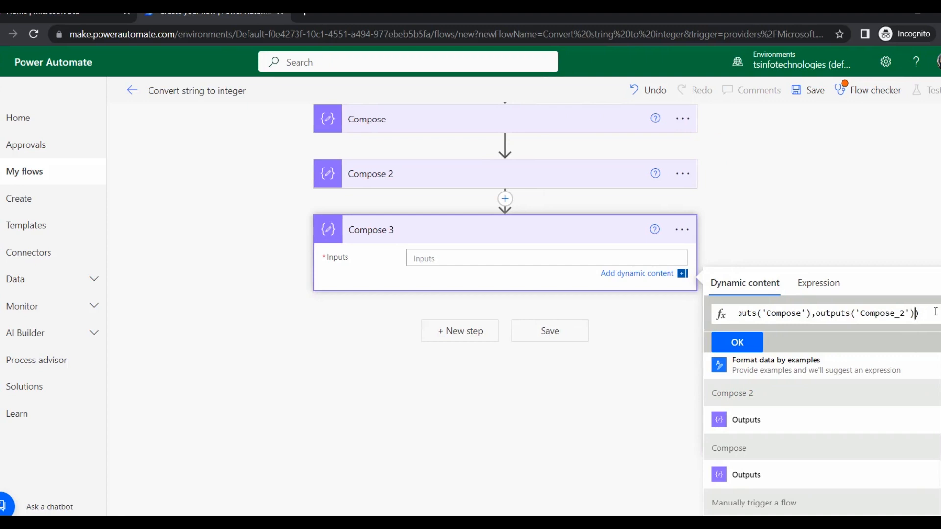
# - Apply the expression add(outputs('Compose'),outputs('Compose_2')) as the Compose 3 input
pyautogui.click(737, 343)
pyautogui.click(763, 244)
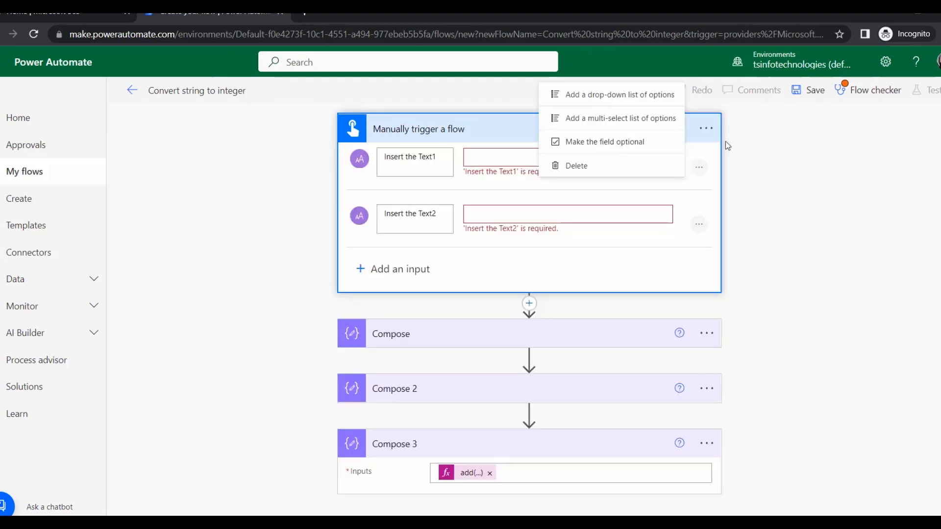
# - Make both trigger inputs, Insert the Text1 and Insert the Text2, optional
pyautogui.click(572, 143)
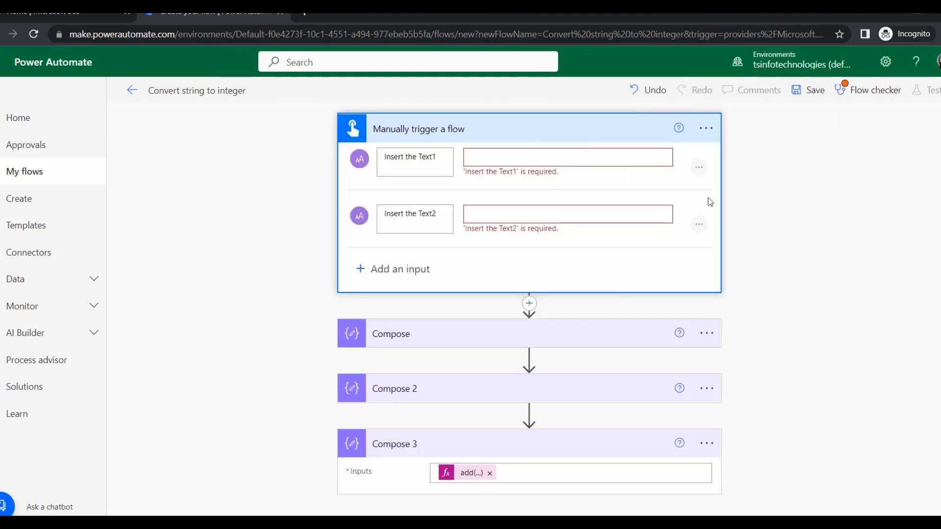
pyautogui.click(699, 224)
pyautogui.click(642, 201)
# - Check the flow for errors and warnings, and save it
pyautogui.click(846, 95)
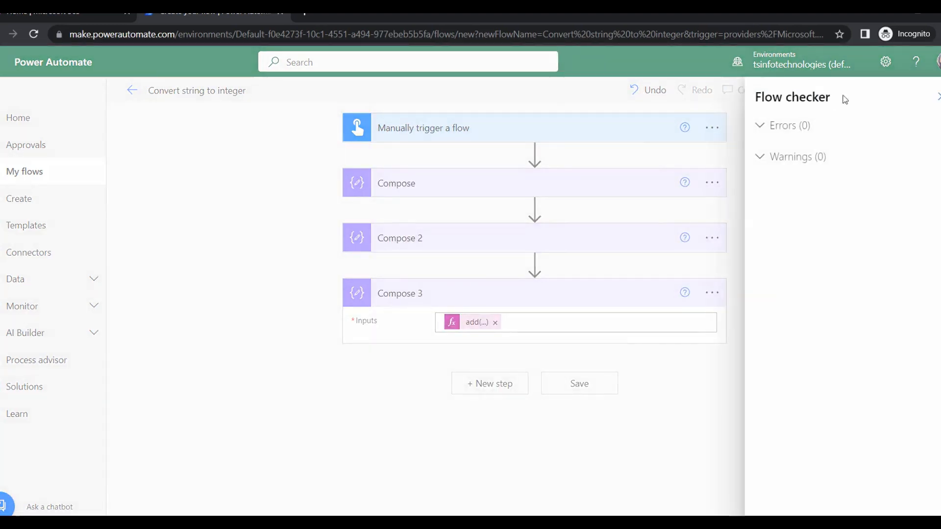
pyautogui.click(939, 99)
pyautogui.click(814, 91)
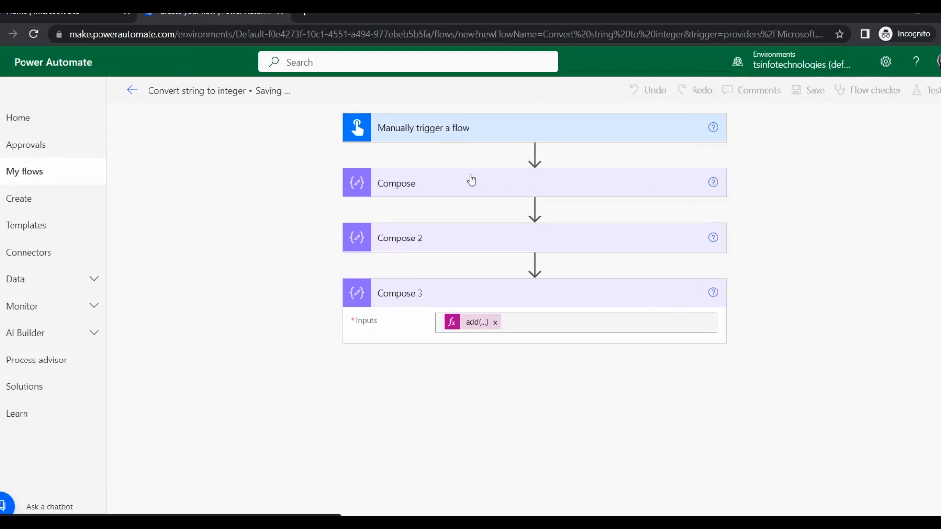
pyautogui.click(712, 204)
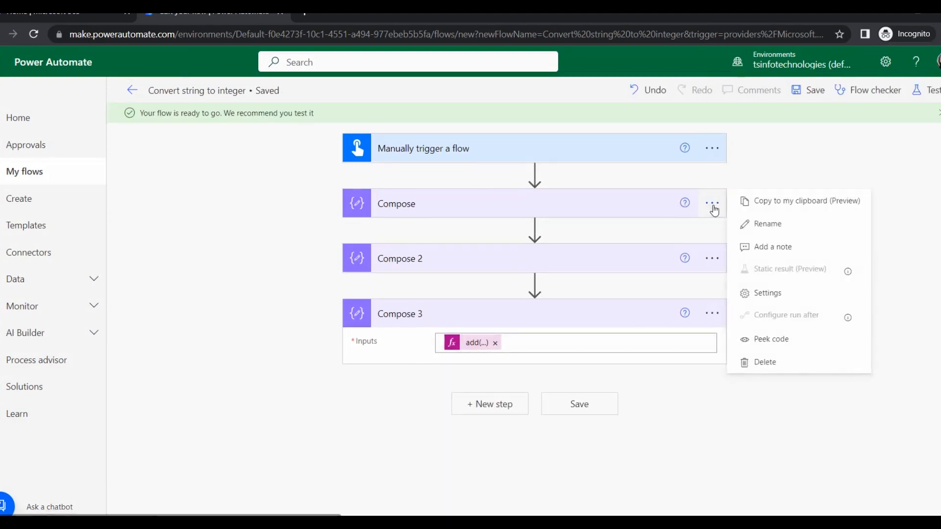
pyautogui.click(764, 226)
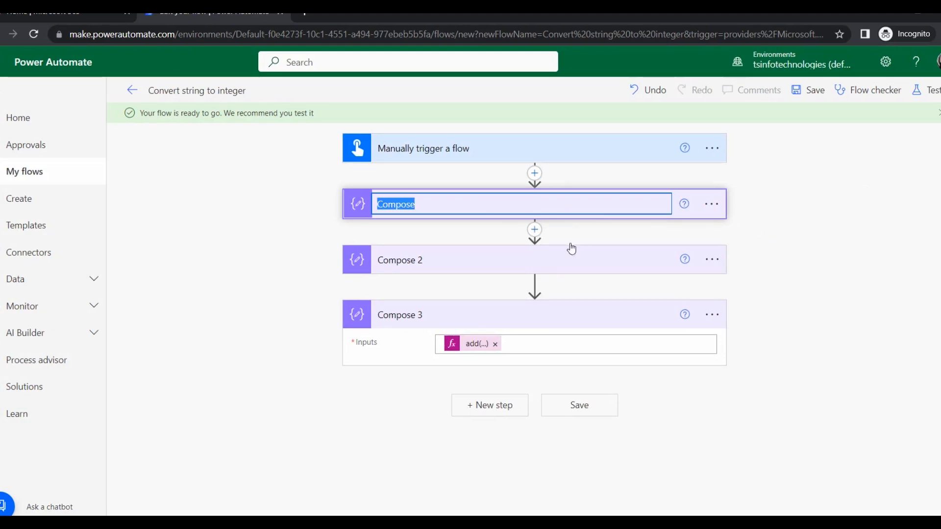
pyautogui.click(790, 339)
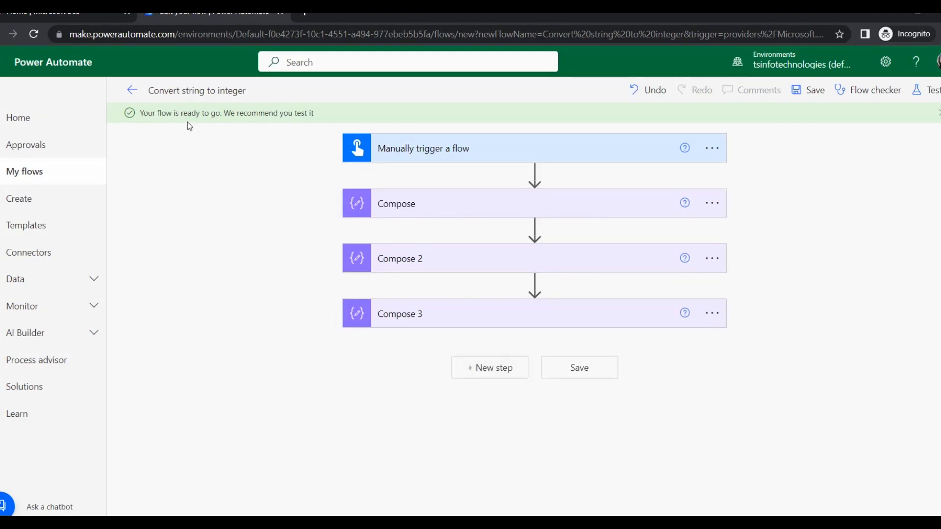
# - Run a manual test of the flow with 50 for Insert the Text1 and 25 for Insert the Text2
pyautogui.click(934, 93)
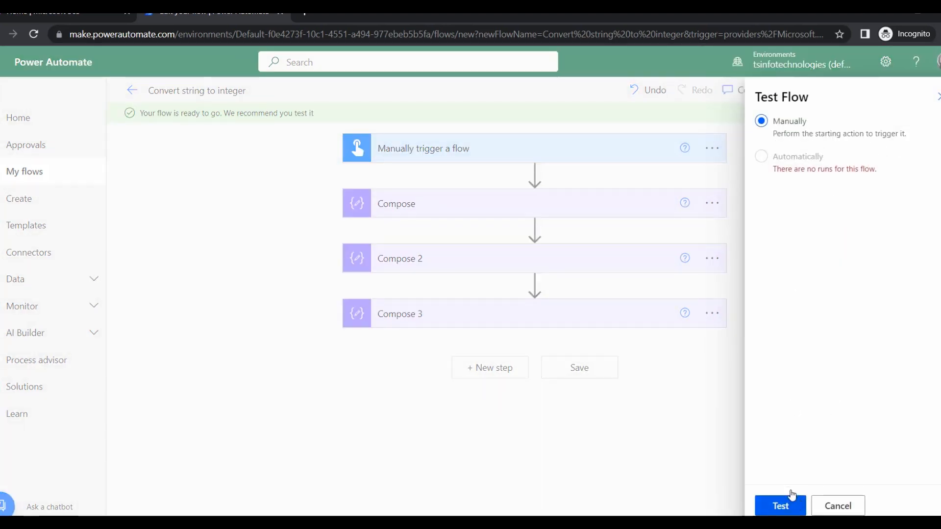
pyautogui.click(780, 505)
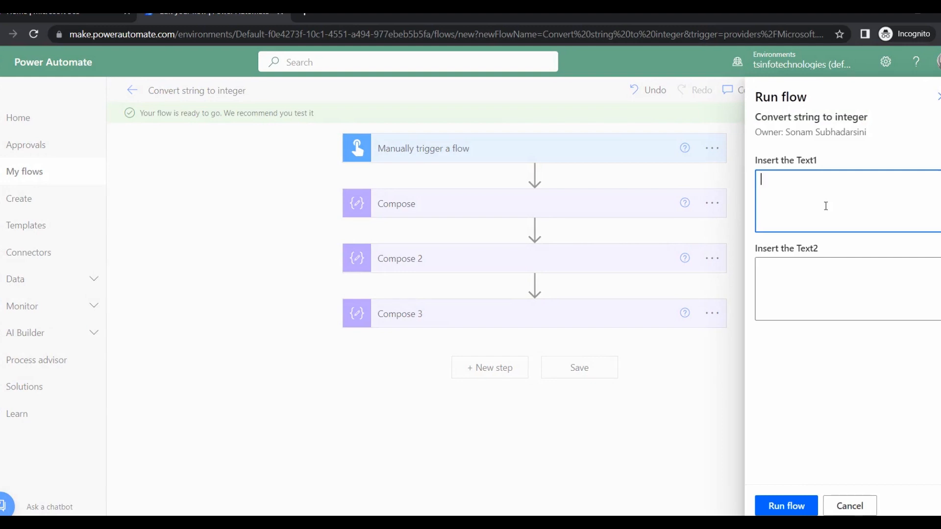
pyautogui.click(851, 290)
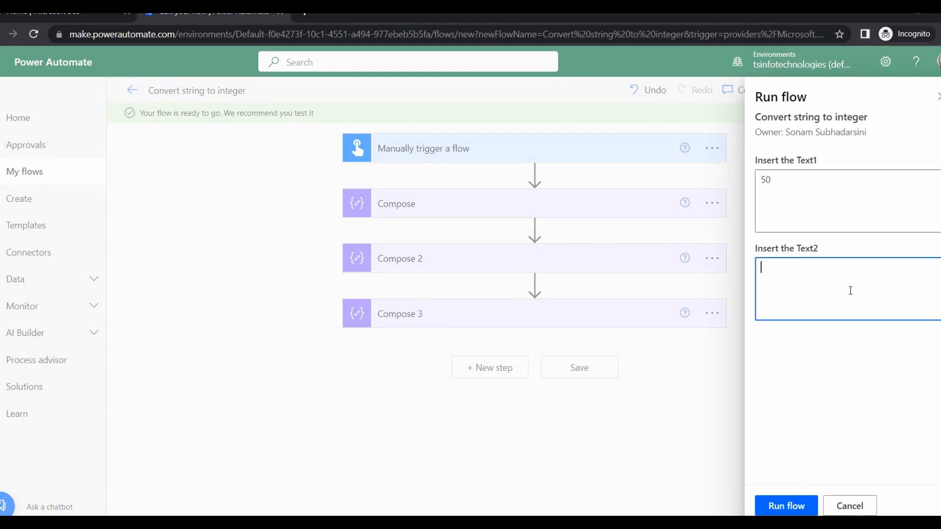
pyautogui.write('25')
pyautogui.click(764, 505)
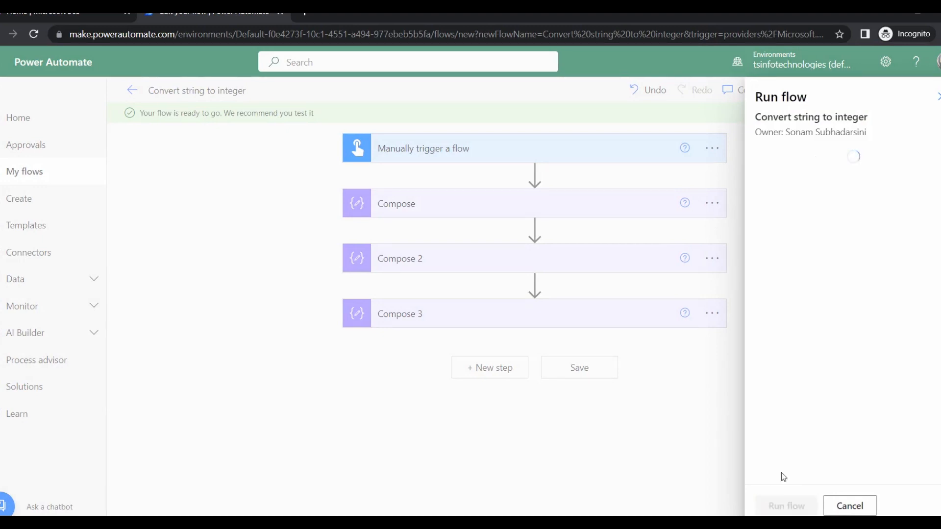
pyautogui.click(781, 507)
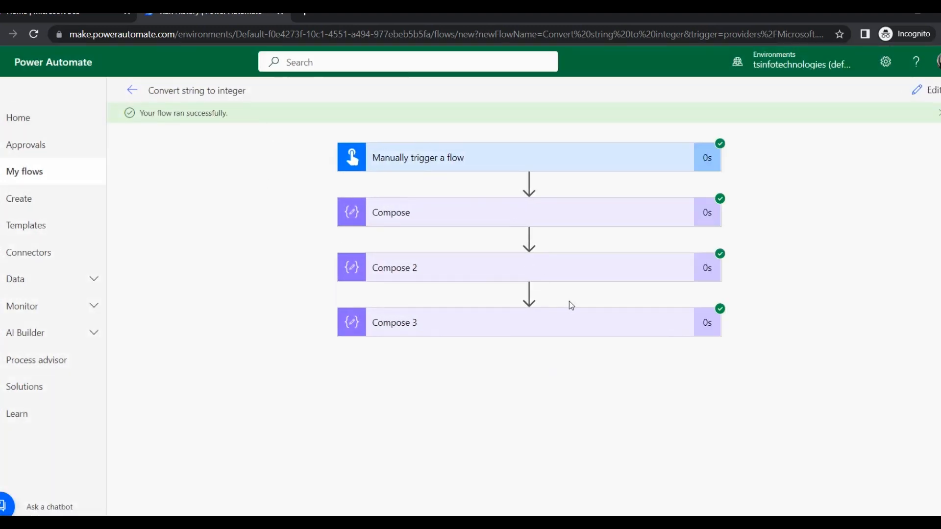
# - Examine the trigger's run details, comparing the input schema's content type with the two submitted text values
pyautogui.click(522, 166)
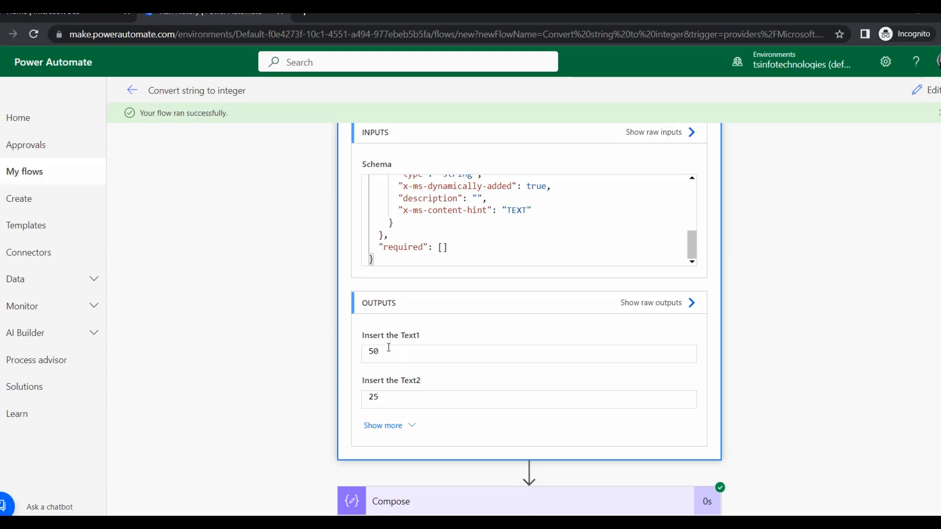
pyautogui.scroll(-3, 441, 329)
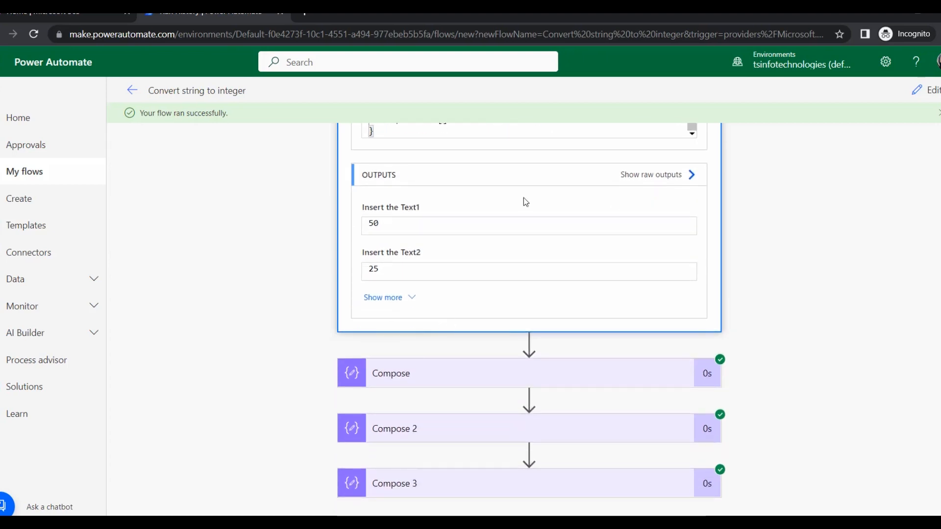
pyautogui.scroll(4, 524, 199)
pyautogui.scroll(-3, 538, 204)
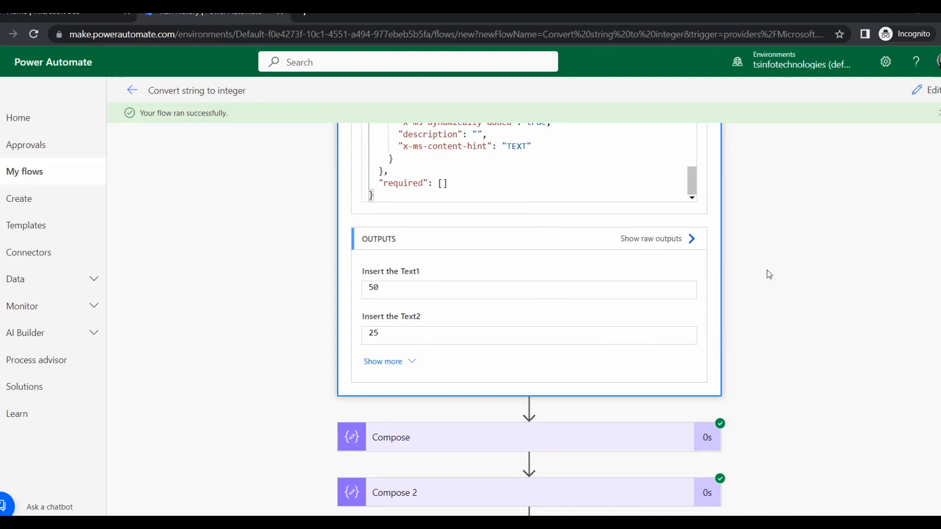
pyautogui.doubleClick(384, 285)
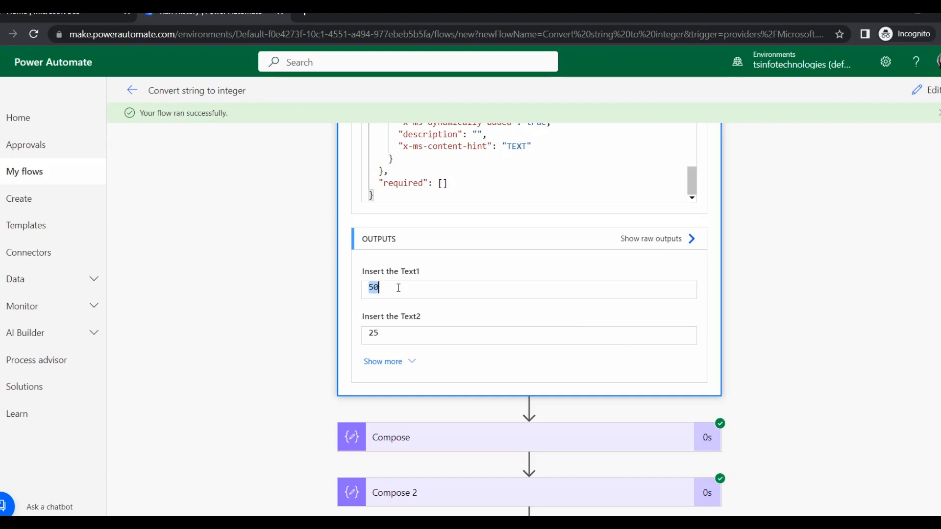
pyautogui.scroll(-2, 557, 313)
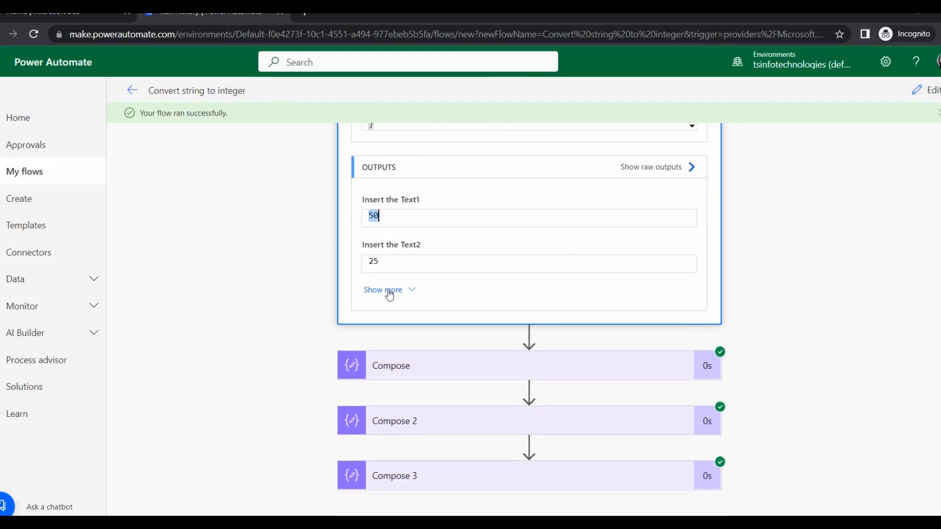
pyautogui.scroll(3, 496, 257)
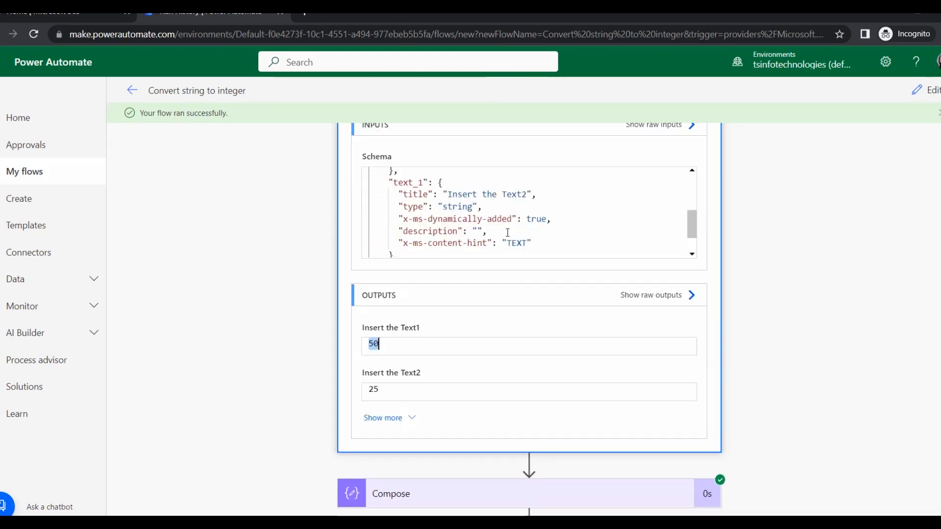
pyautogui.moveTo(506, 241); pyautogui.dragTo(528, 241)
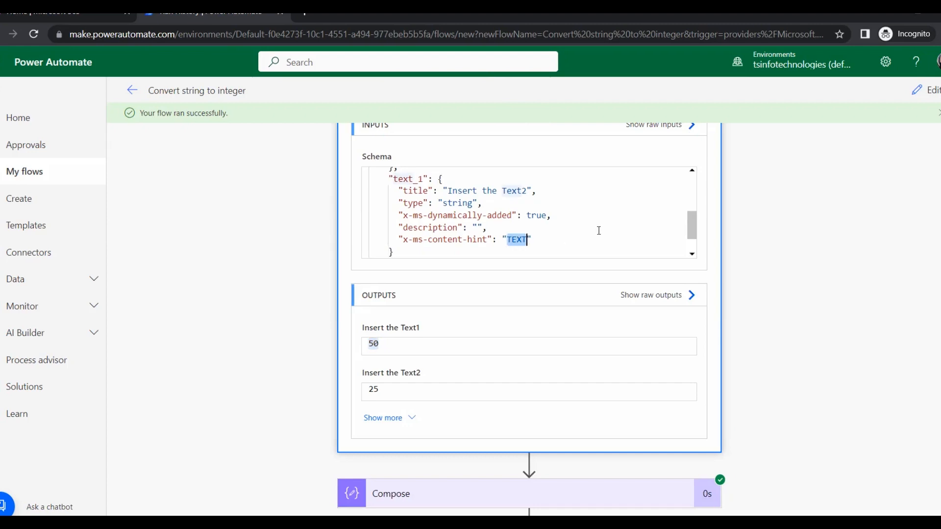
pyautogui.scroll(-3, 456, 347)
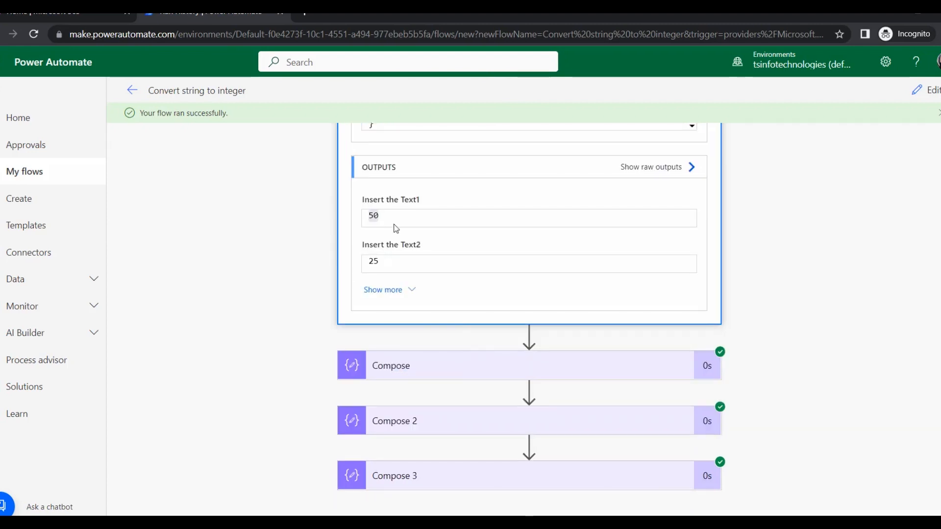
# - Examine the run inputs and outputs of Compose, Compose 2 and Compose 3 to verify the integer conversion and the sum
pyautogui.click(418, 372)
pyautogui.scroll(-3, 455, 371)
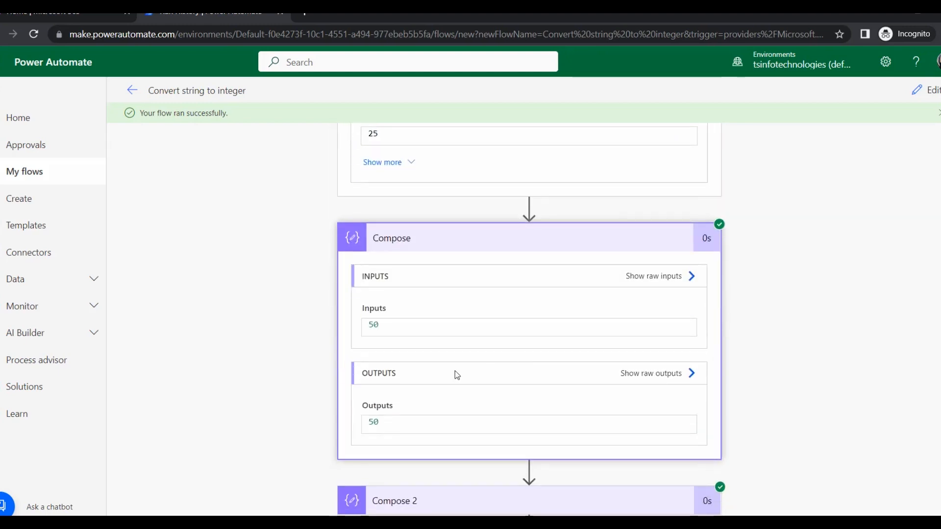
pyautogui.moveTo(387, 328); pyautogui.dragTo(359, 326)
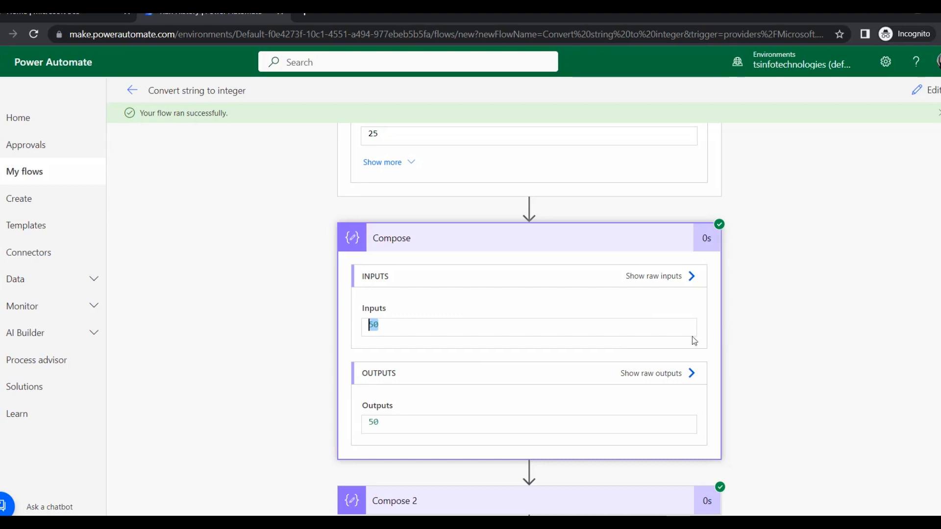
pyautogui.scroll(-2, 452, 126)
pyautogui.click(453, 154)
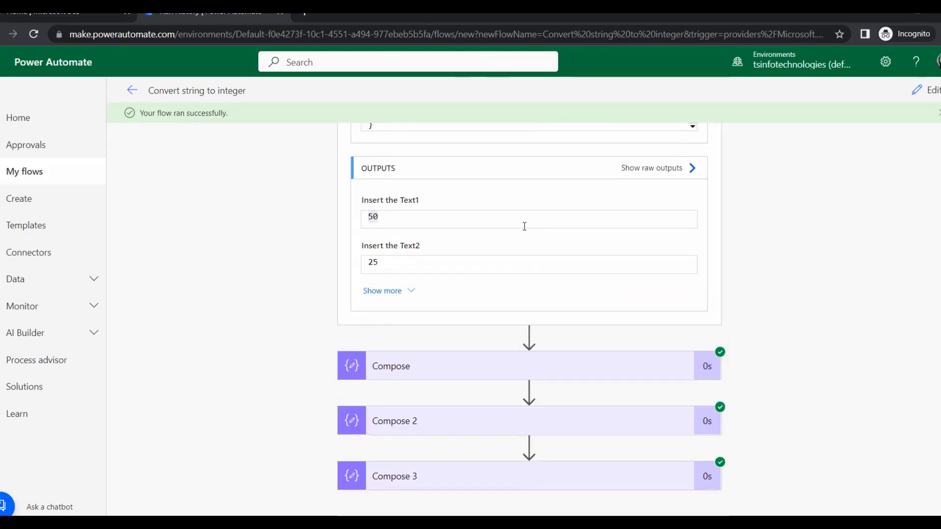
pyautogui.click(457, 430)
pyautogui.scroll(-5, 490, 424)
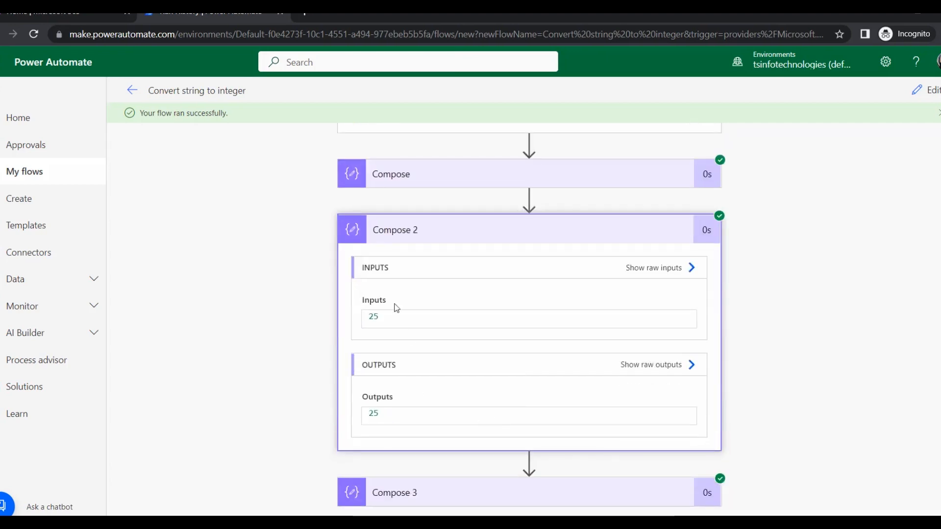
pyautogui.moveTo(389, 318); pyautogui.dragTo(369, 317)
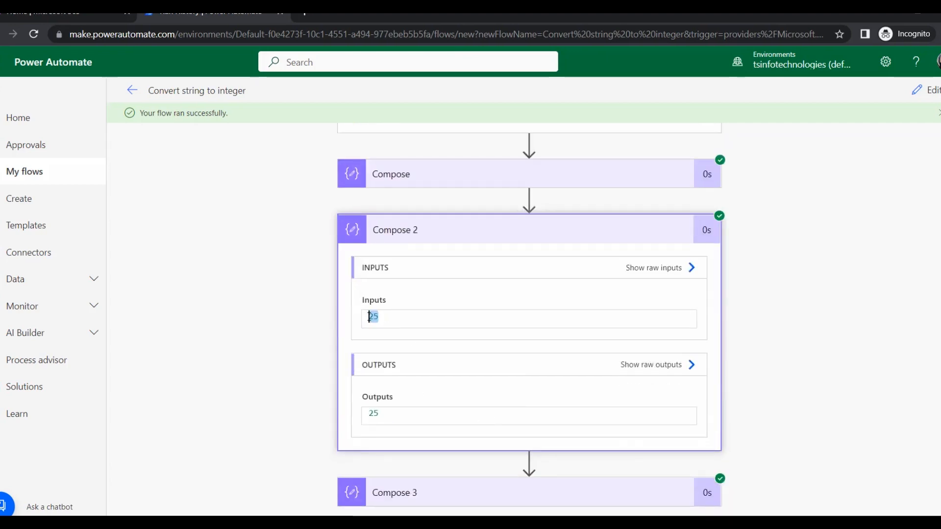
pyautogui.click(428, 237)
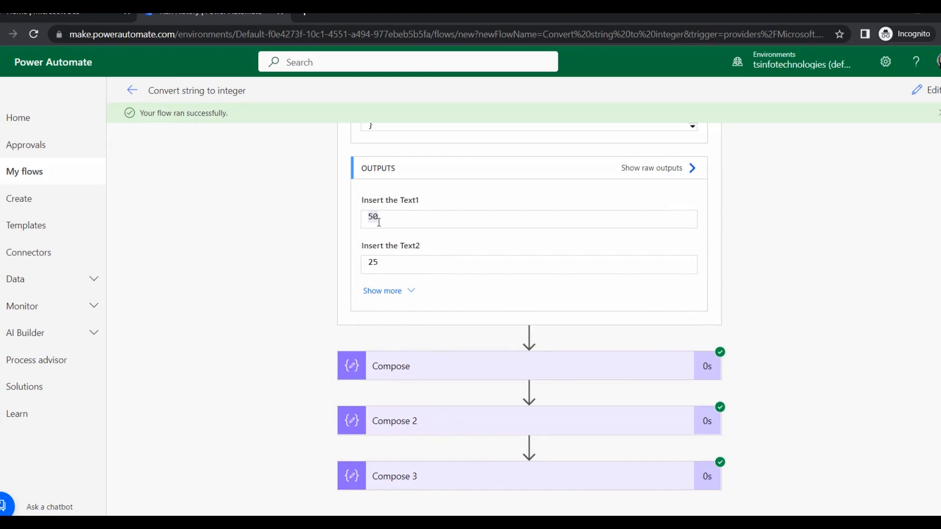
pyautogui.click(474, 477)
pyautogui.moveTo(380, 358); pyautogui.dragTo(365, 360)
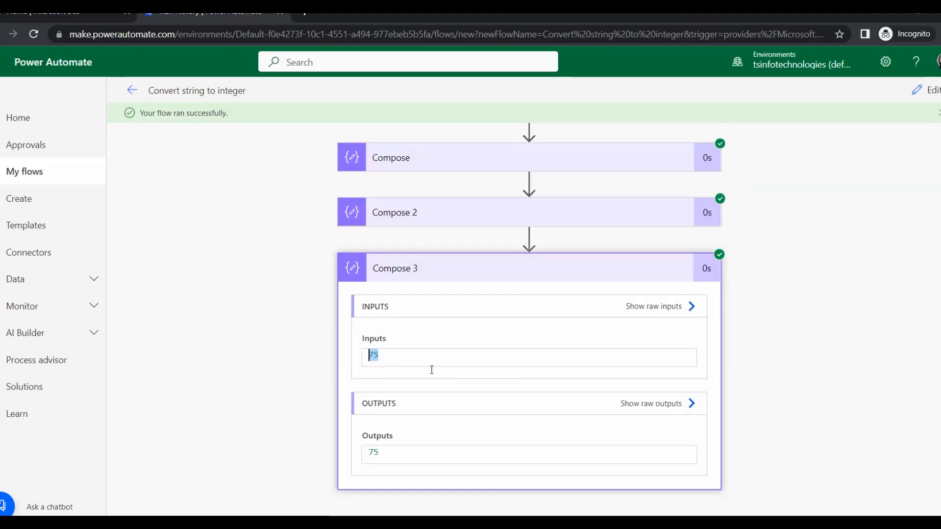